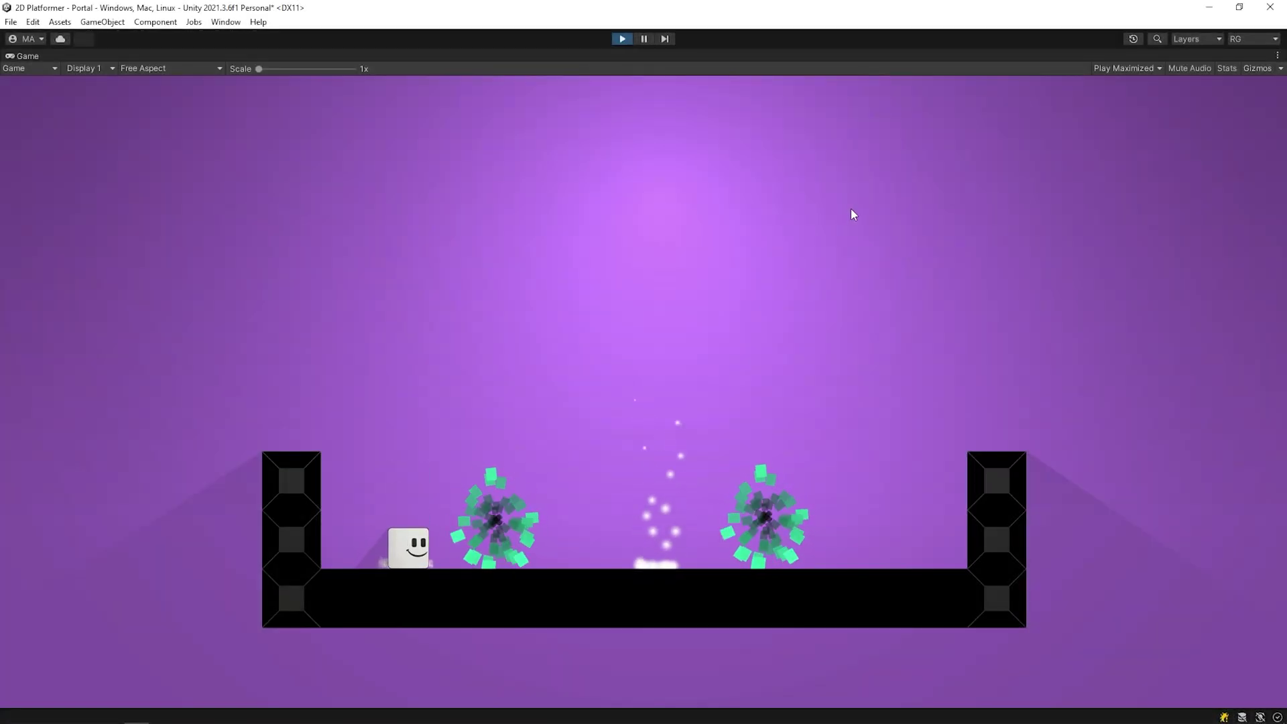
- Move the player through one portal and back to preview the teleport effect in the running game
key("Right")
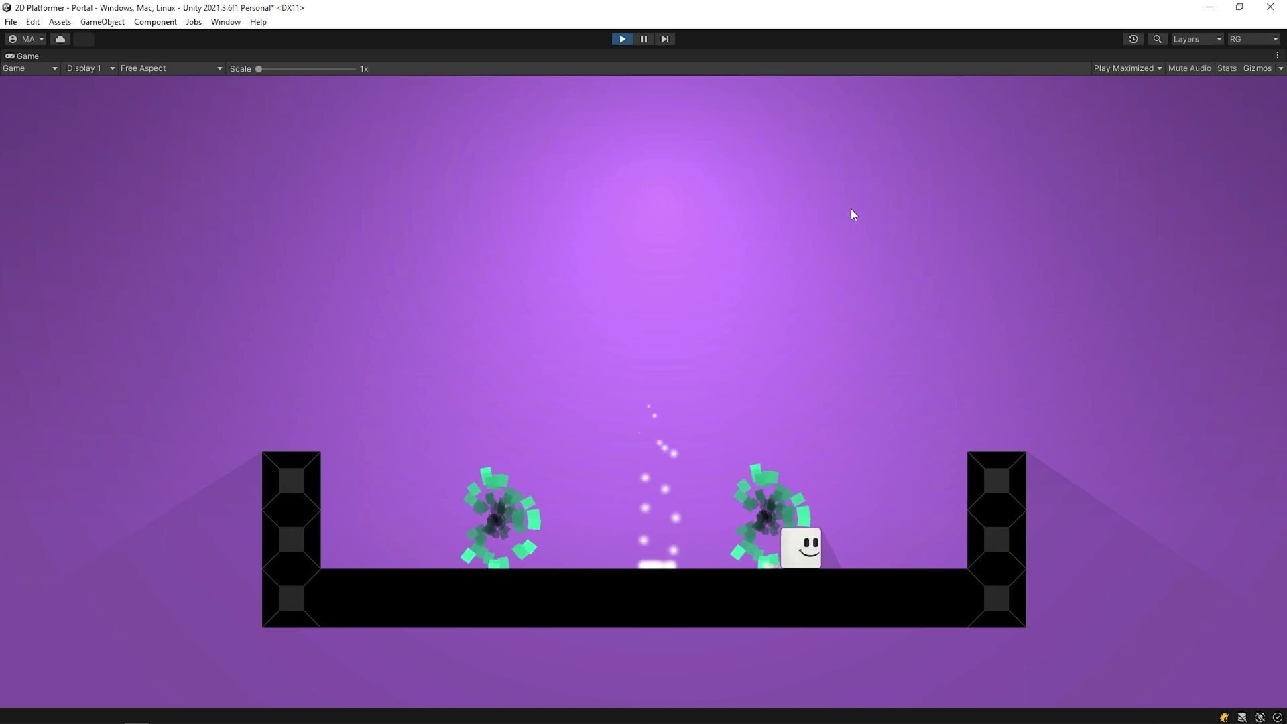
key("Left")
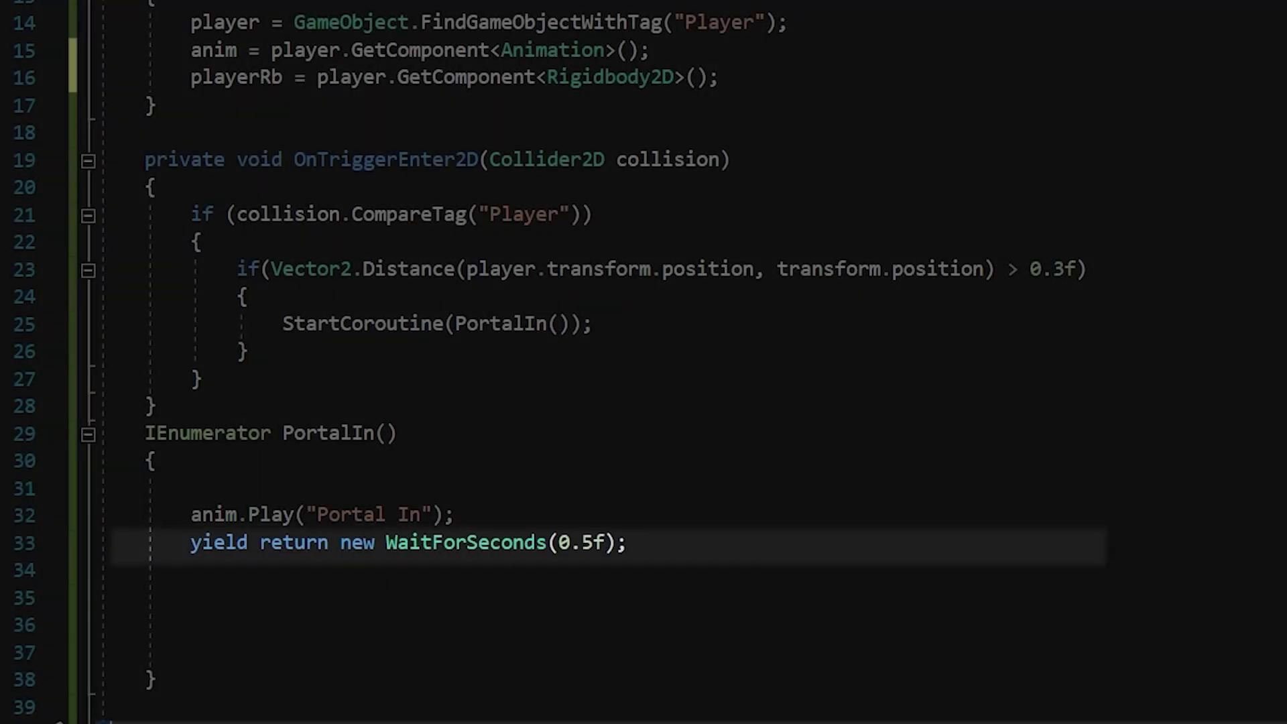
- In the PortalIn coroutine, set the player's position to destination.position, play "Portal Out", and begin a playerRb statement above the "Portal In" line
key("Return")
type("player.transform.position = destination.position;")
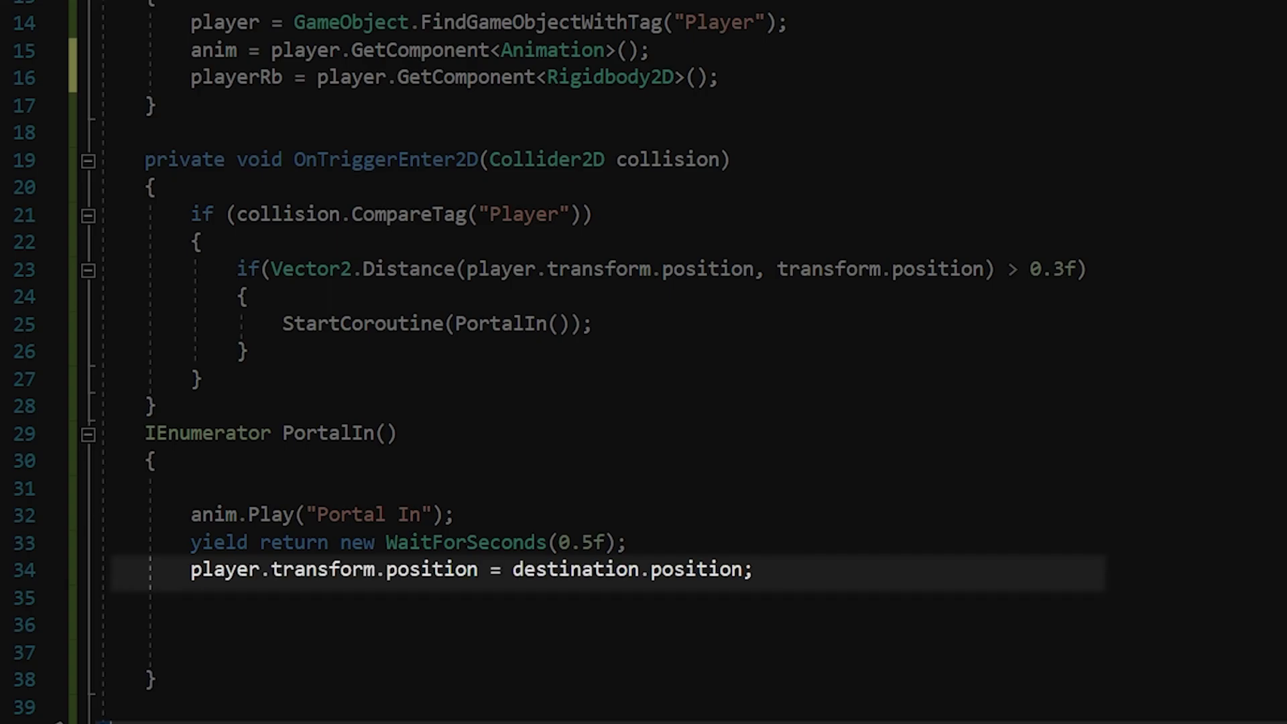
key("Return")
type("anim.Play(\"Portal Out\");")
left_click(190, 488)
type("playerRb")
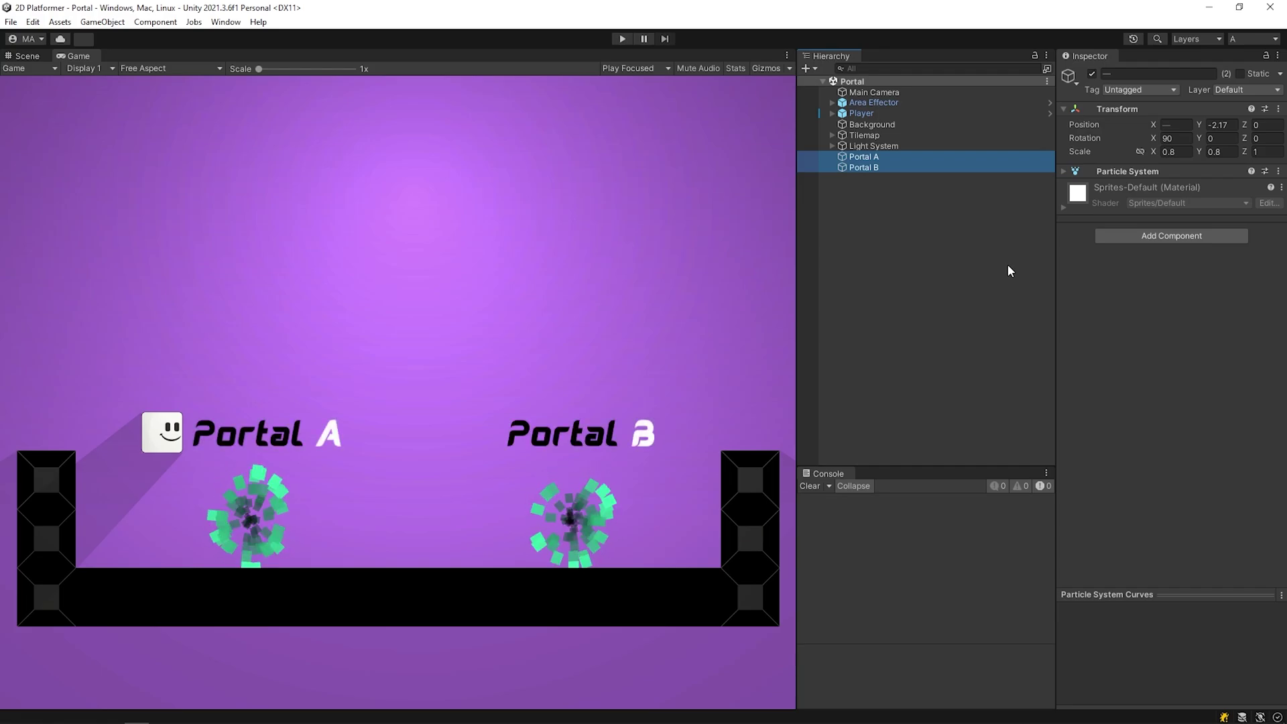
- Examine the Particle System settings shared by Portal A and Portal B, and collapse the component again
left_click(1068, 172)
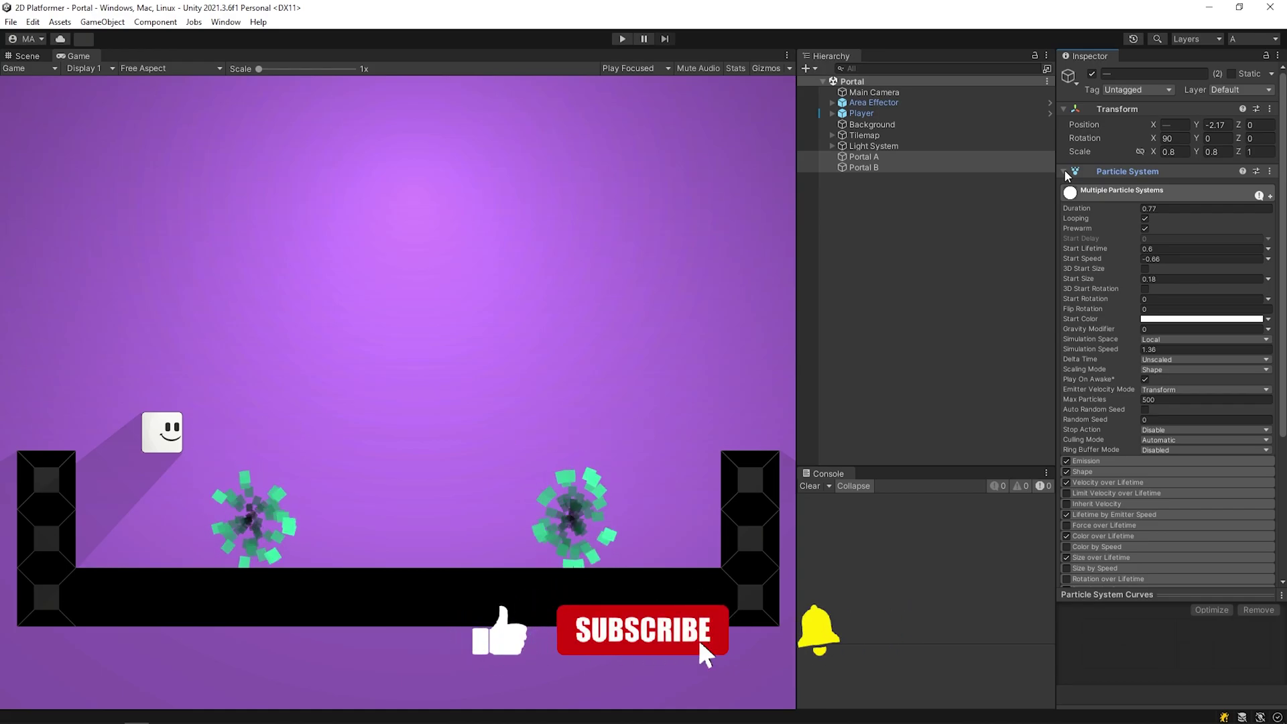
left_click(1066, 172)
- Play the scene, jump and move the player past the portals to check their current behaviour, and stop the game
key("ctrl+p")
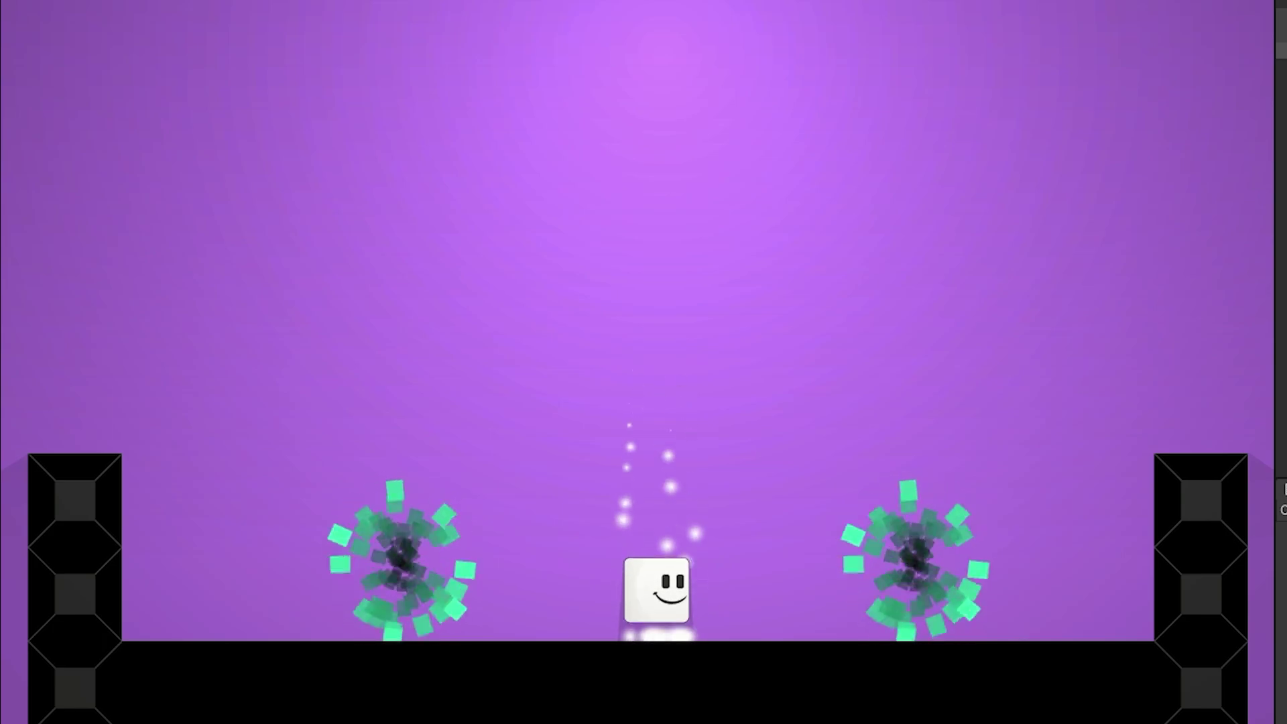
key("space")
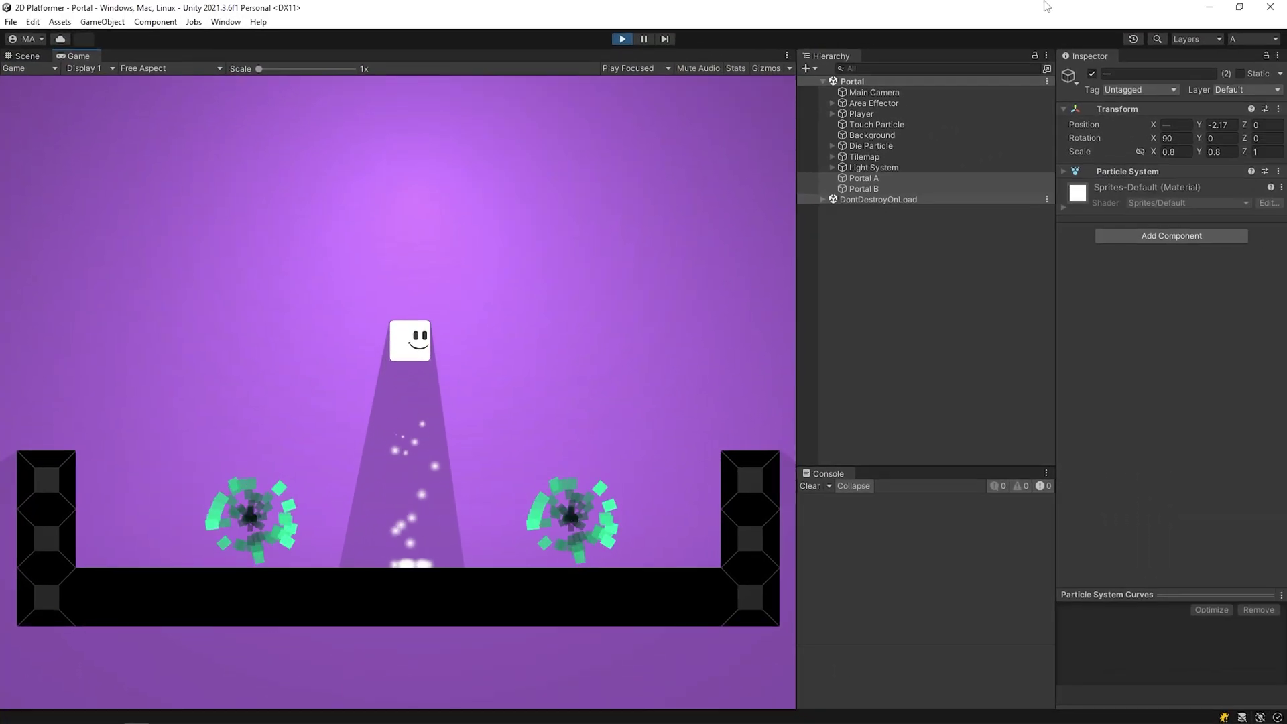
key("d")
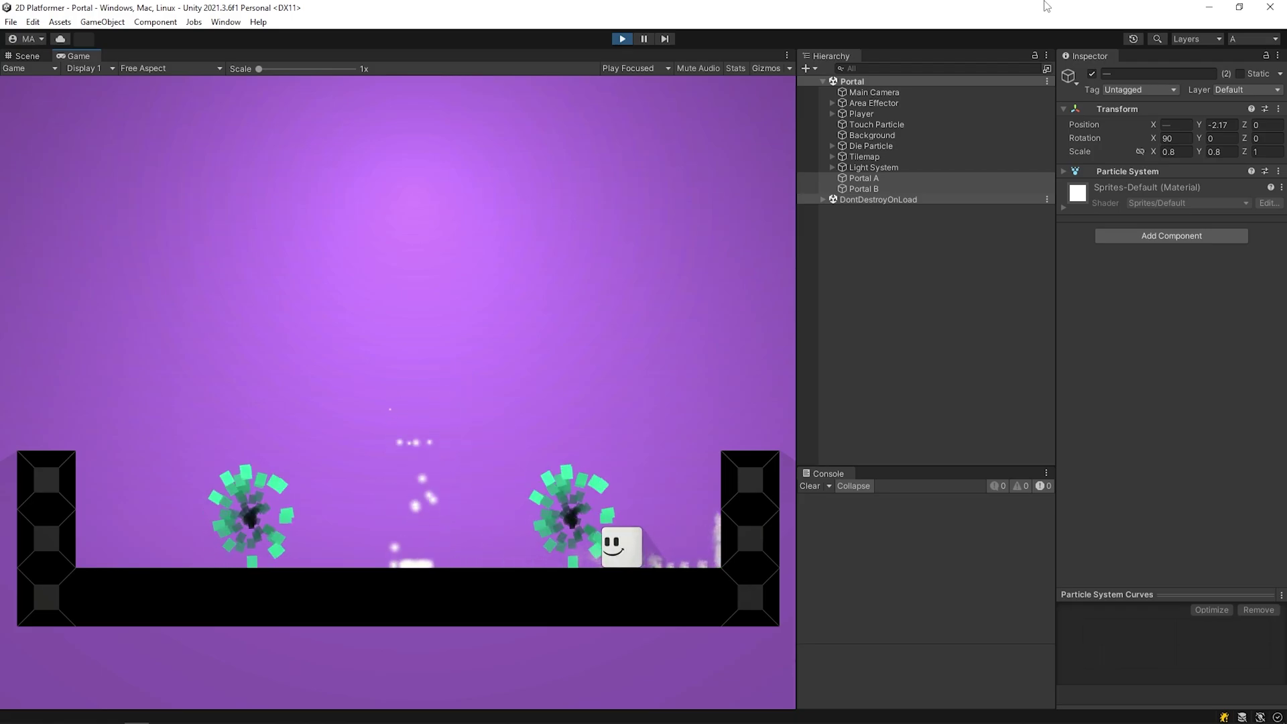
key("ctrl+p")
- Add a Circle Collider 2D component to both Portal A and Portal B
left_click(865, 158)
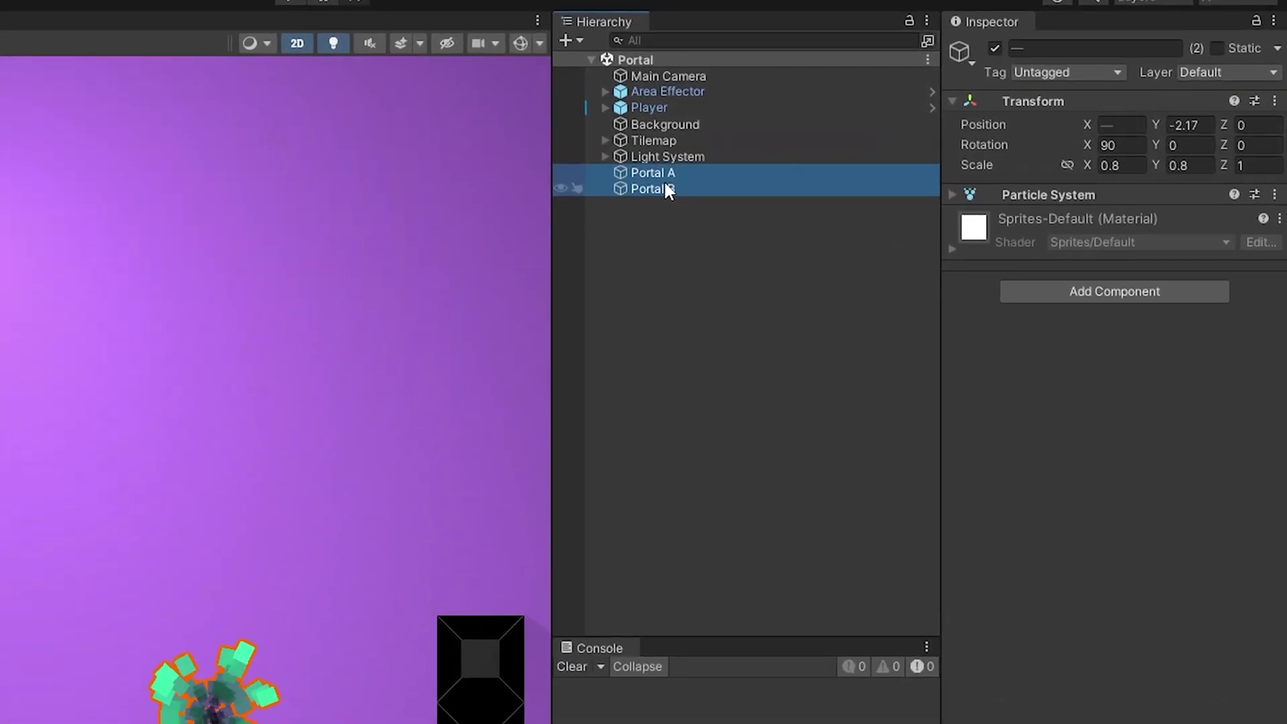
left_click(1037, 289)
type("circ")
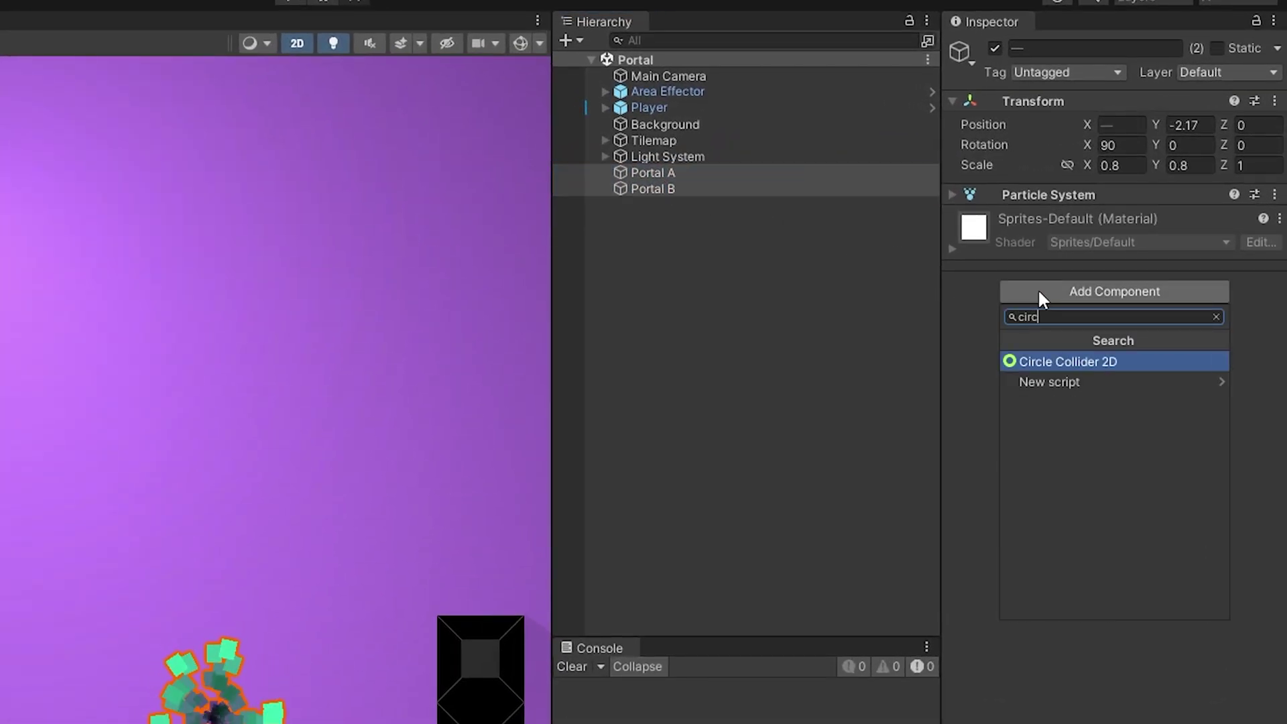
type("le")
left_click(1197, 361)
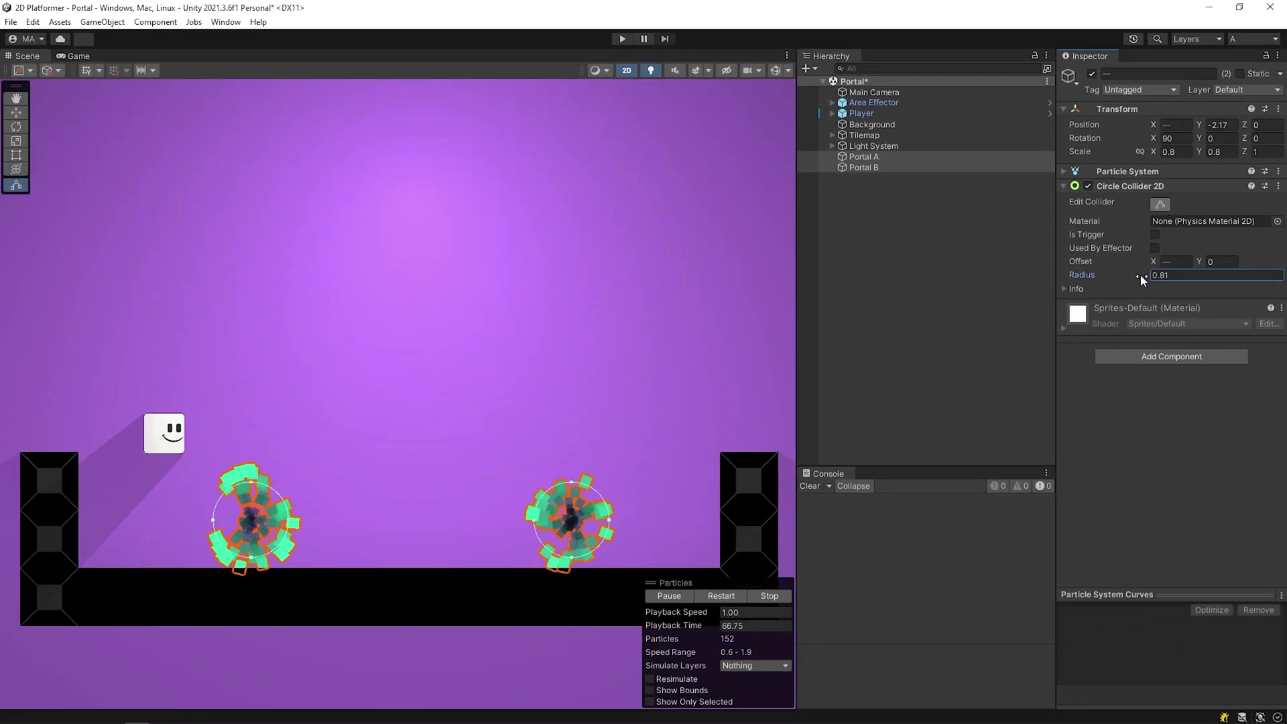
- Set the portals' circle collider radius to 0.78 and make it a trigger
left_click_drag(1137, 279, 1140, 280)
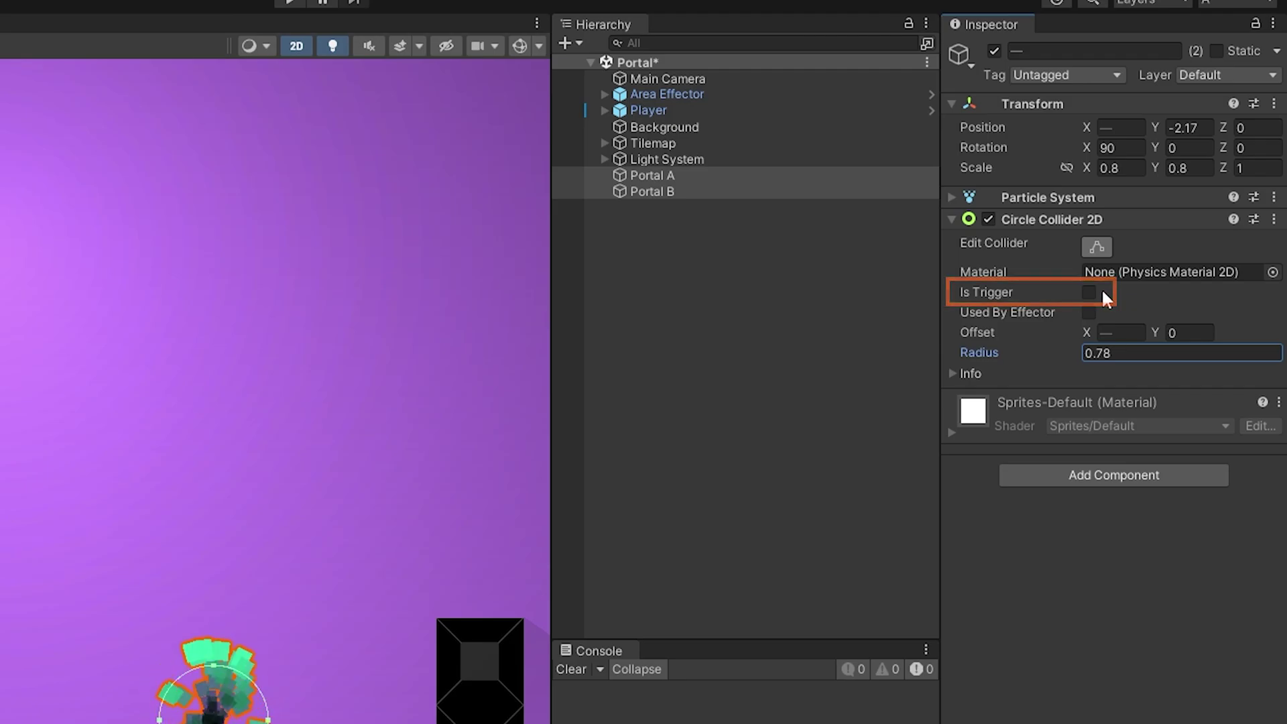
left_click(1089, 292)
- Create a new script named PortalController and add it to both portals
left_click(1165, 477)
type("PortalController")
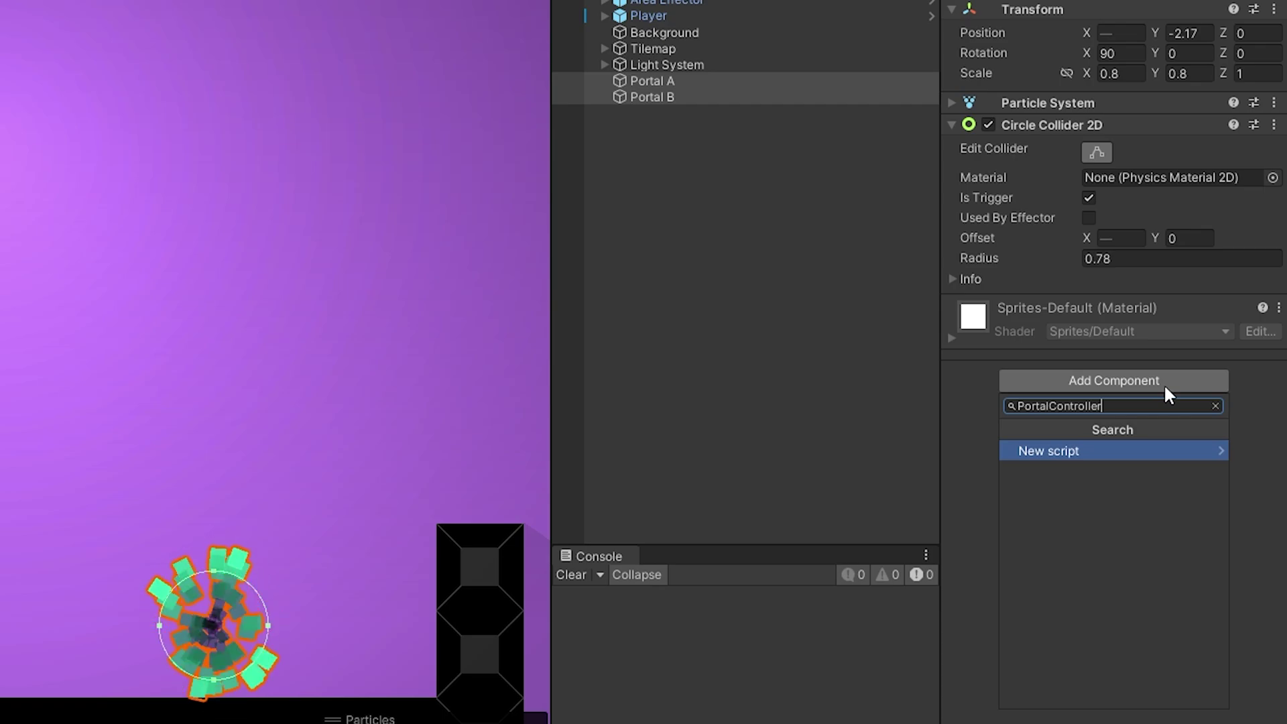
key("Return")
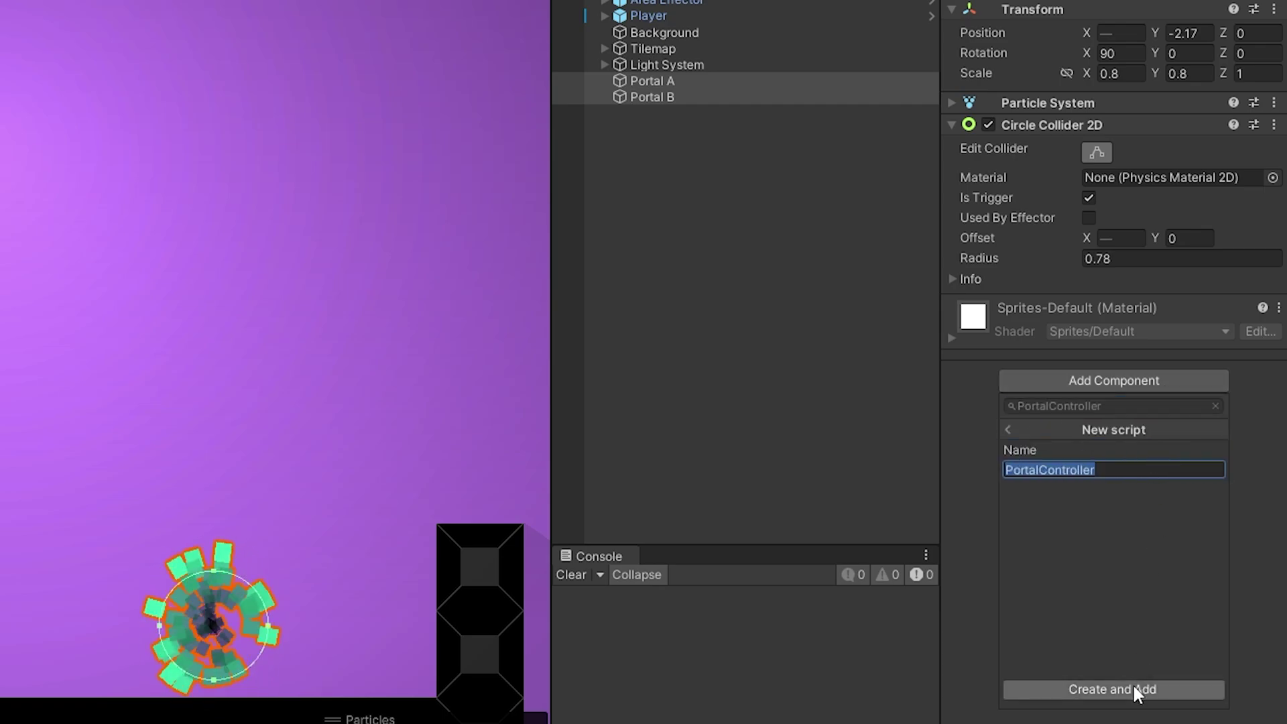
left_click(1133, 687)
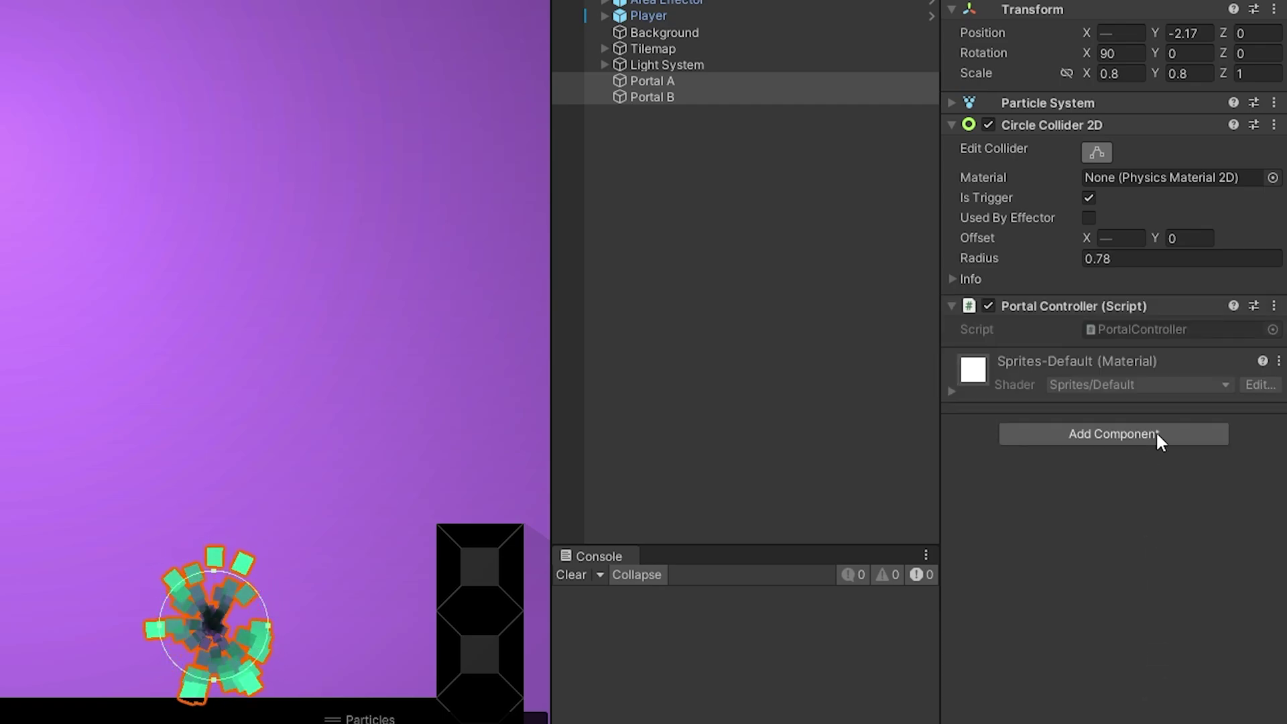
- Open the PortalController script and delete the template code inside its class
double_click(1209, 328)
left_click_drag(163, 361, 90, 190)
key("BackSpace")
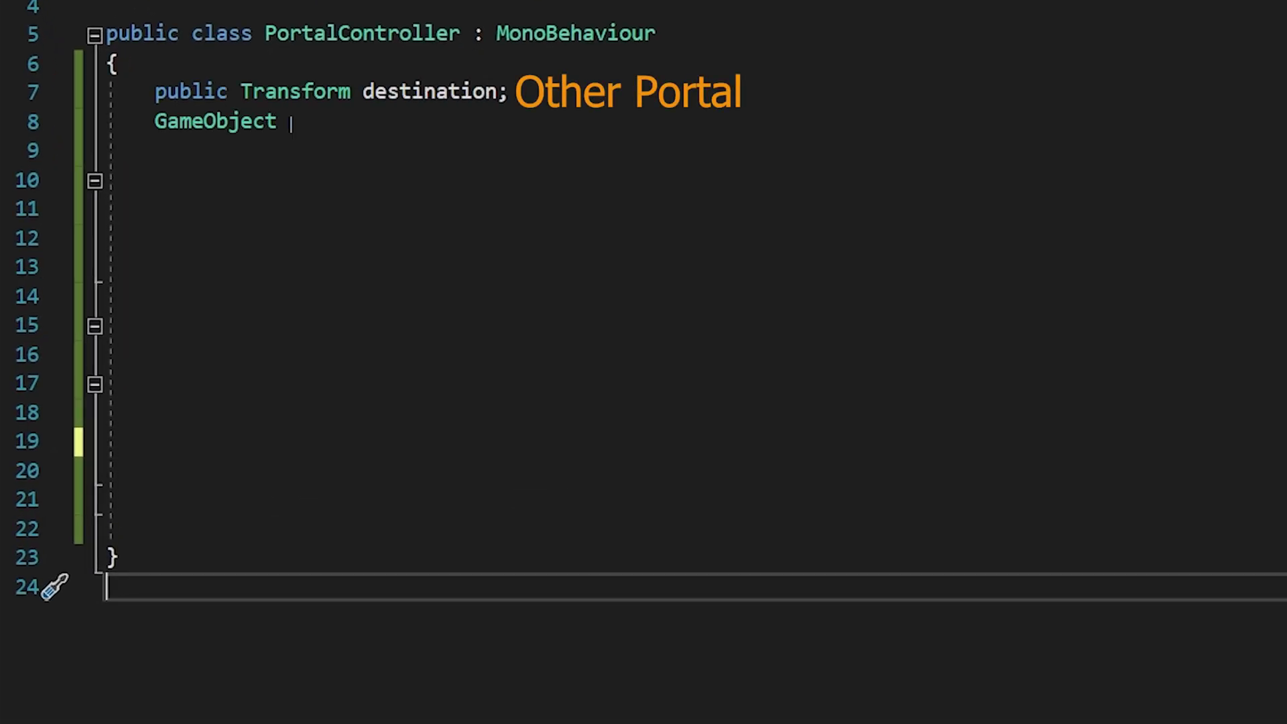
- Find the player object by its "Player" tag in Awake, and check in OnTriggerEnter2D that the collision has the "Player" tag
type("player = GameObject.FindGameObjectWithTa")
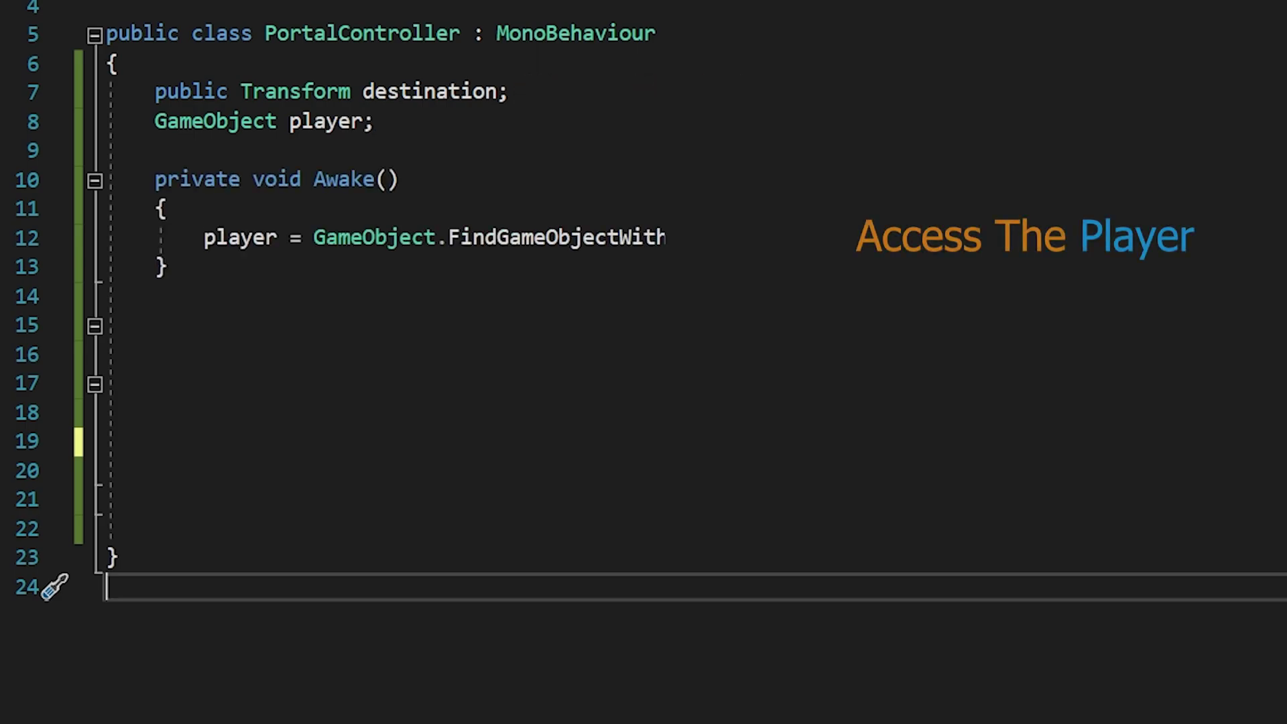
type("if (collision.CompareTag(\"Player\"))")
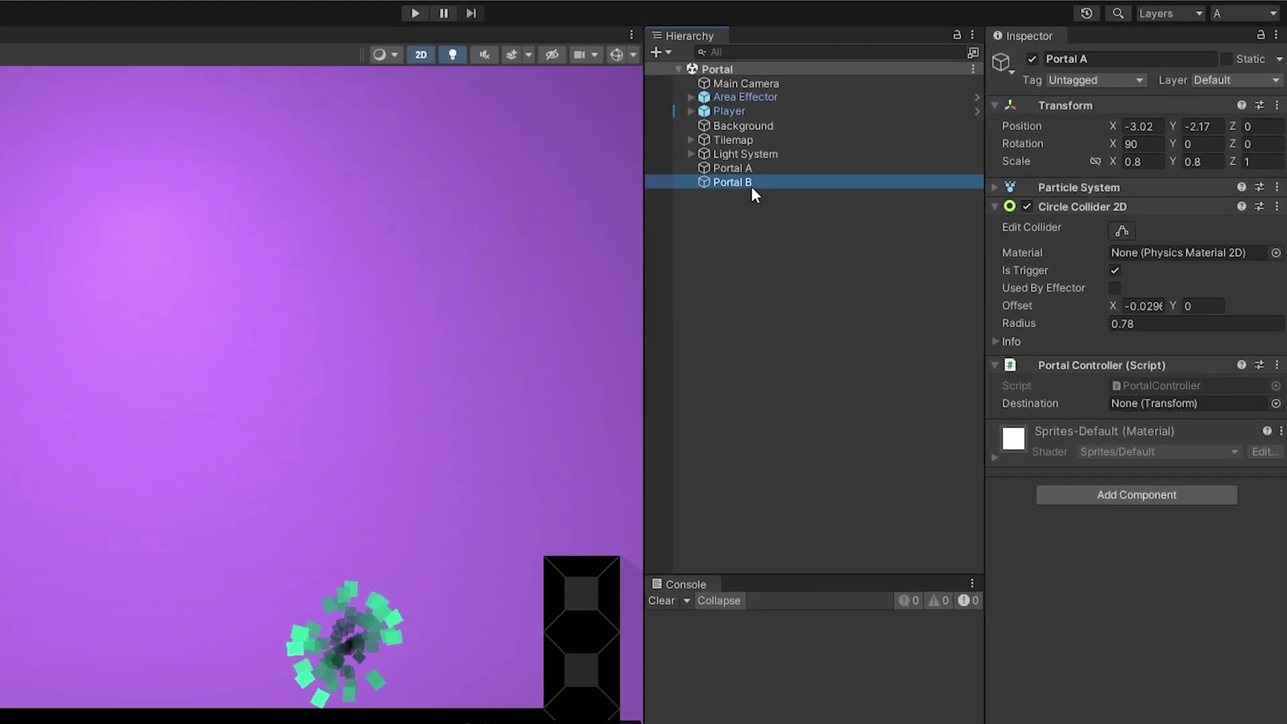
- Assign Portal B as Portal A's destination and Portal A as Portal B's destination
left_click_drag(878, 168, 1162, 339)
left_click(632, 197)
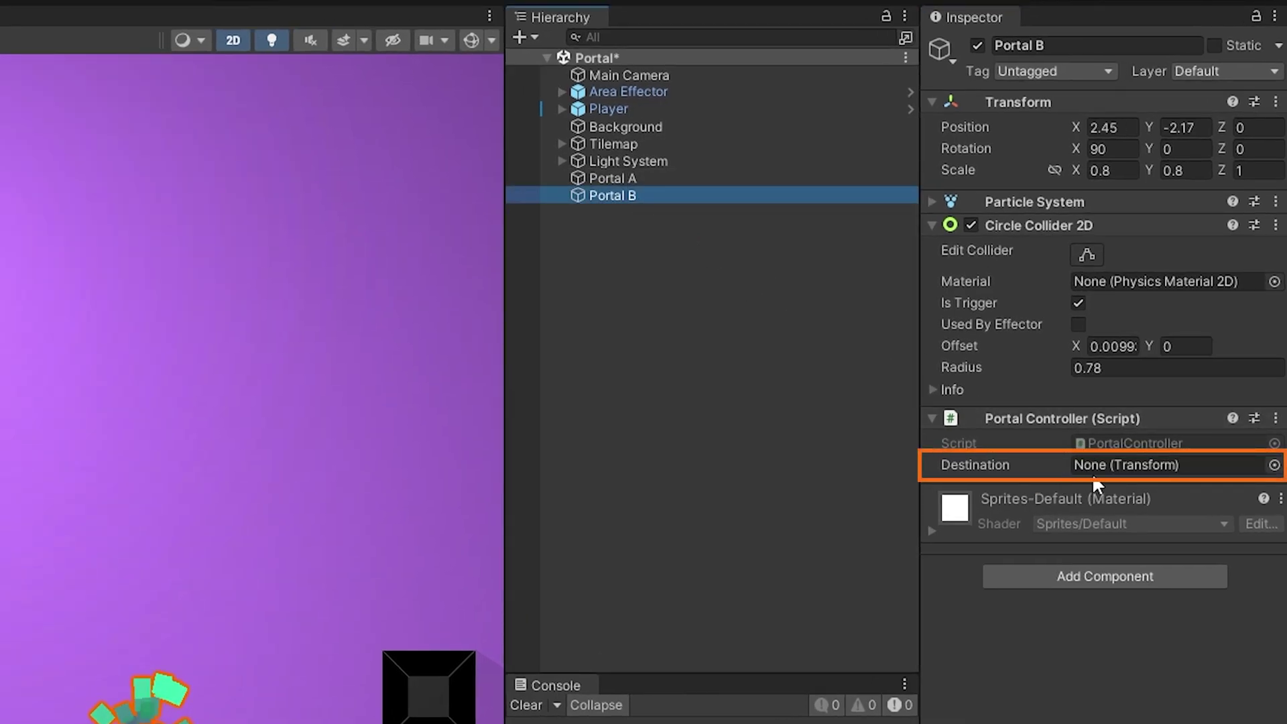
left_click_drag(613, 178, 1084, 466)
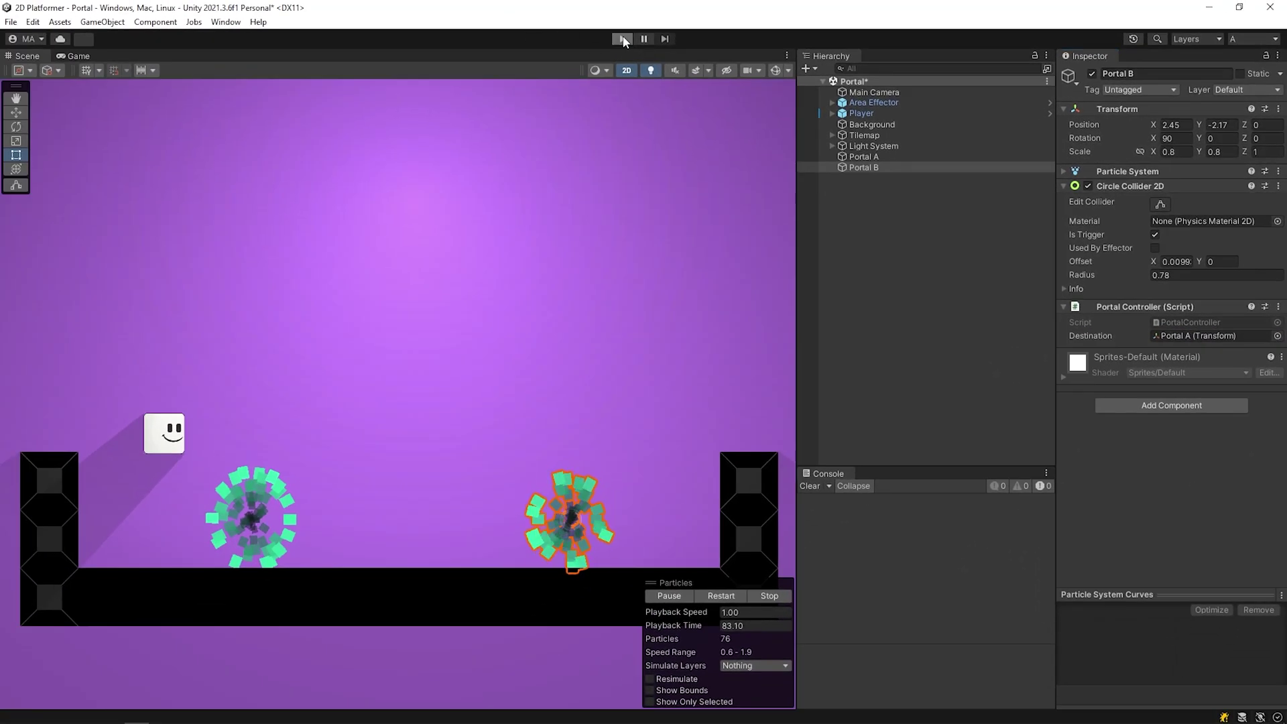
- Play the scene and move the player in both directions into the portals to test the teleporting
left_click(623, 39)
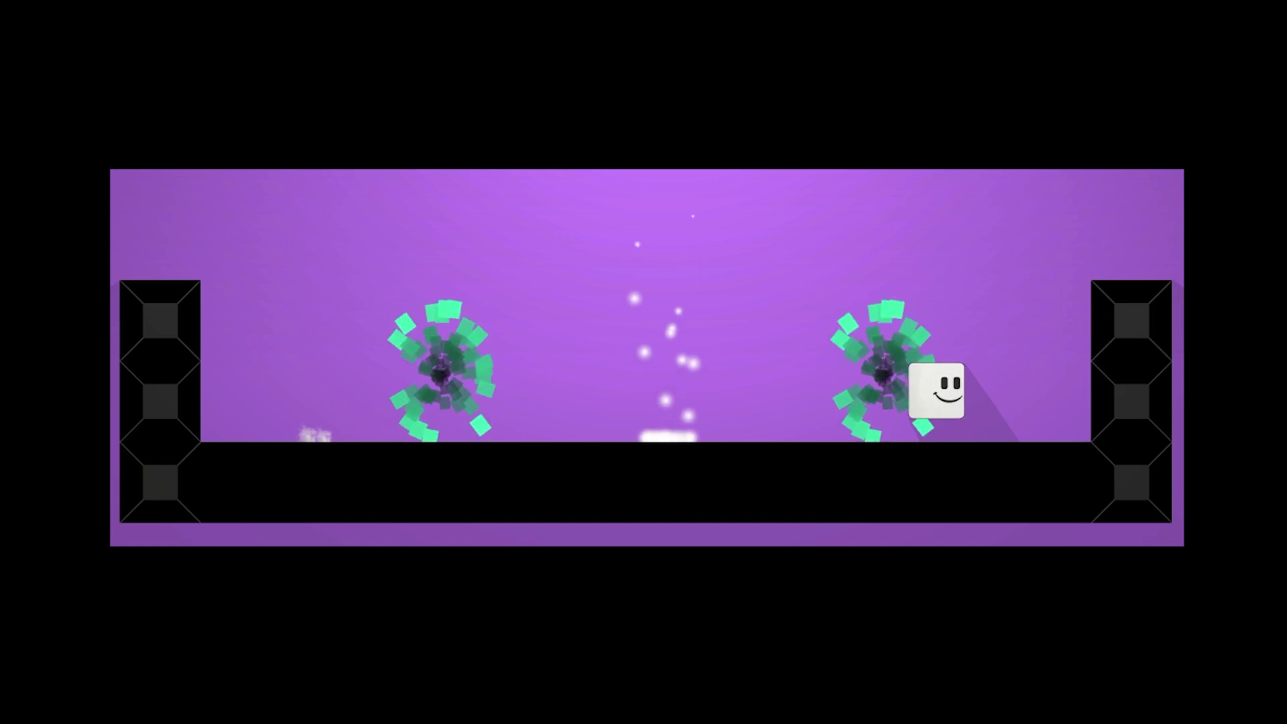
key("Left")
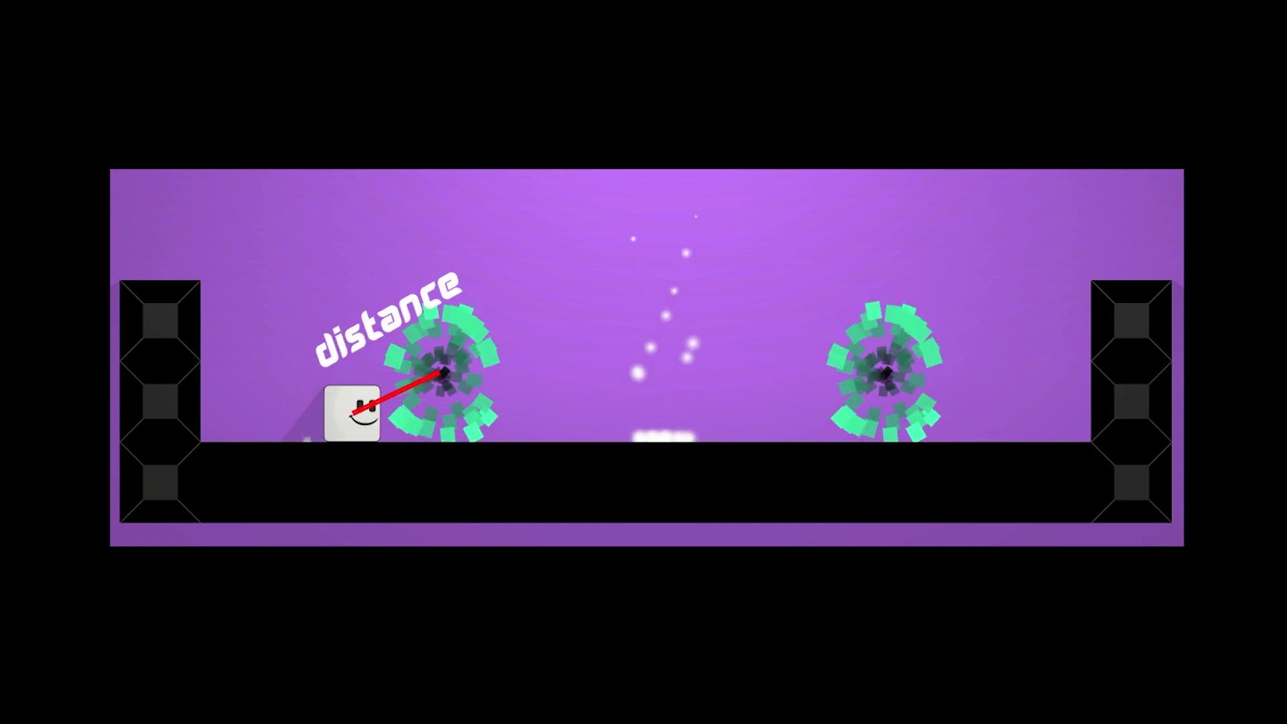
key("Right")
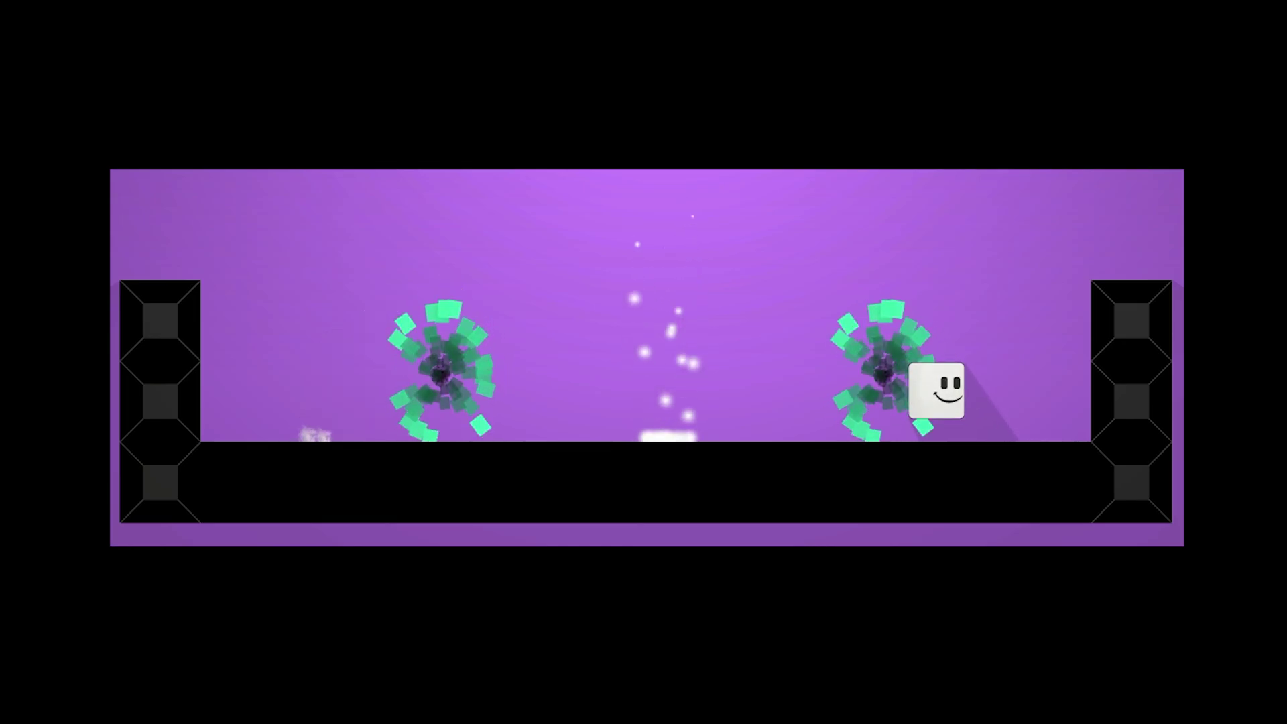
key("Left")
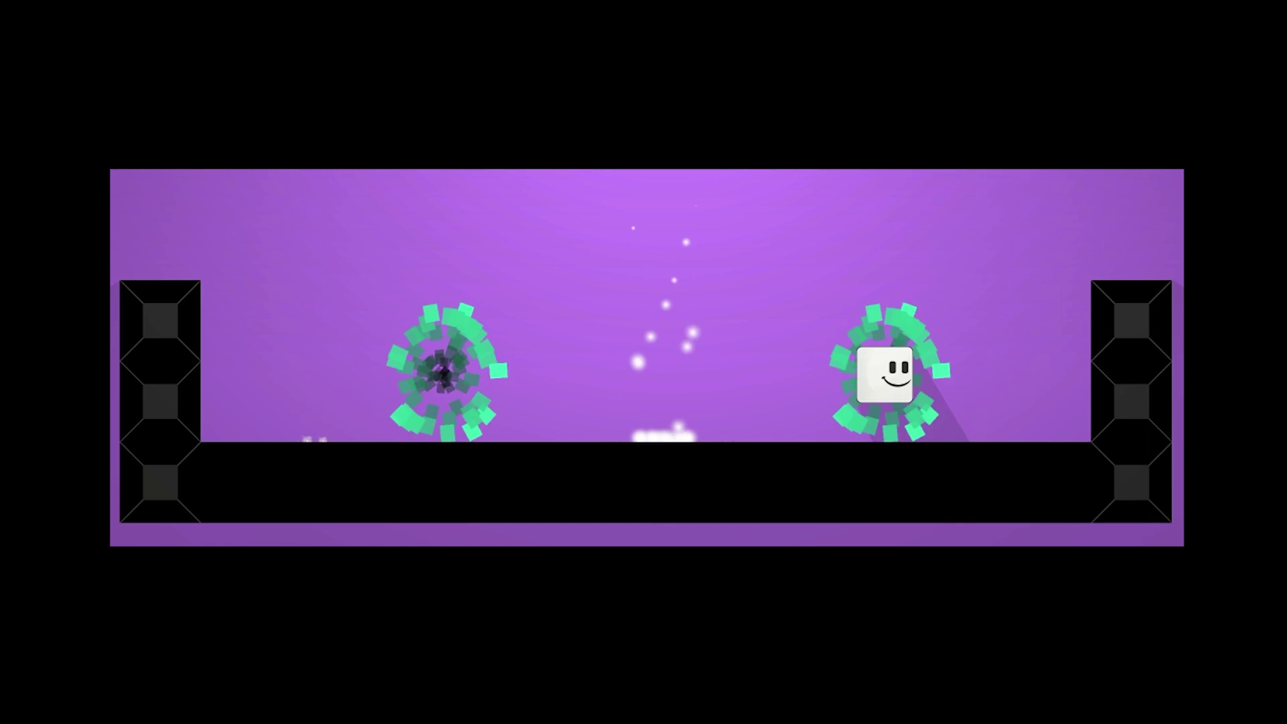
- Inside the player tag check, add an if block requiring the Vector2.Distance between player.transform.position and transform.position to exceed 0.3f
key("Return")
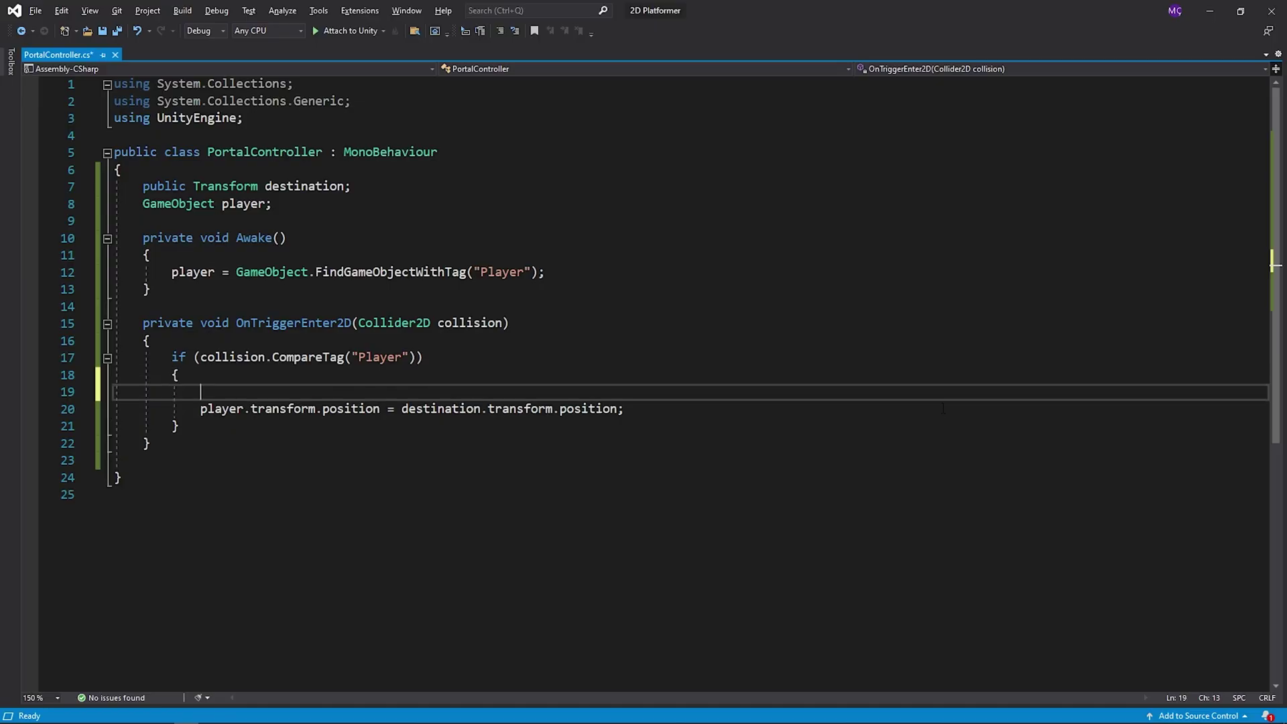
type("if(Vector2.di")
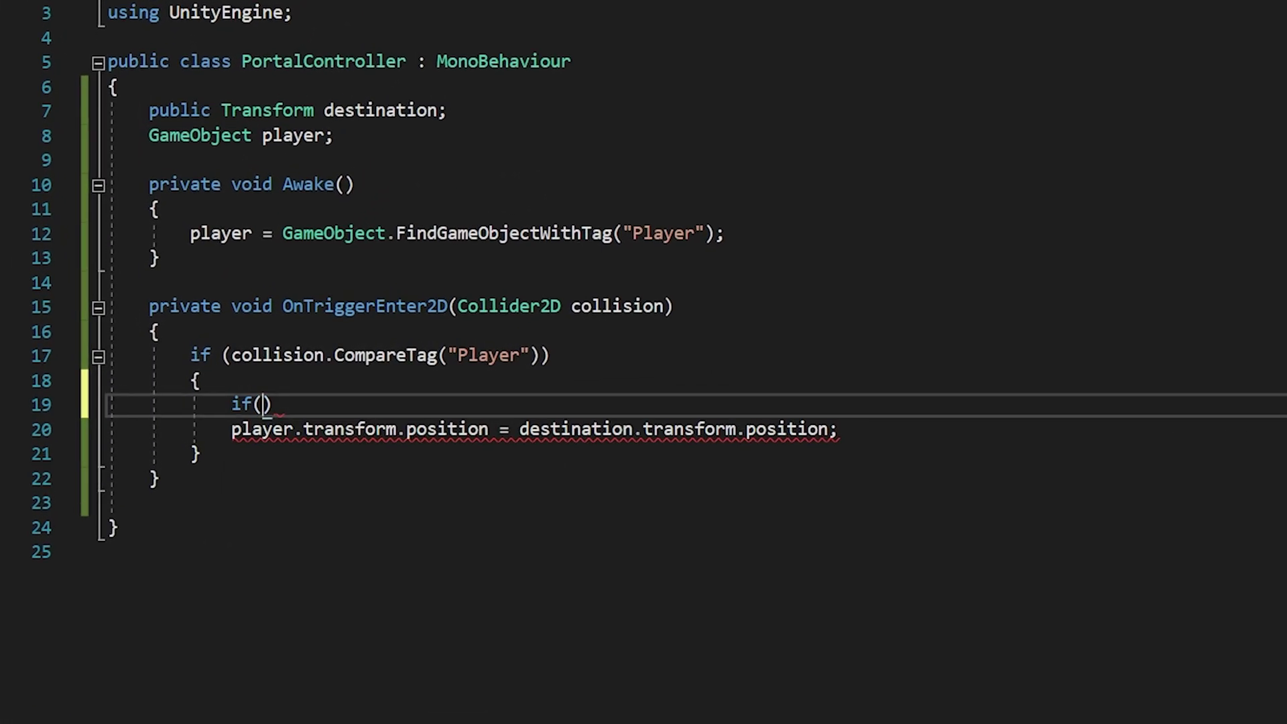
type("(player.transform.p")
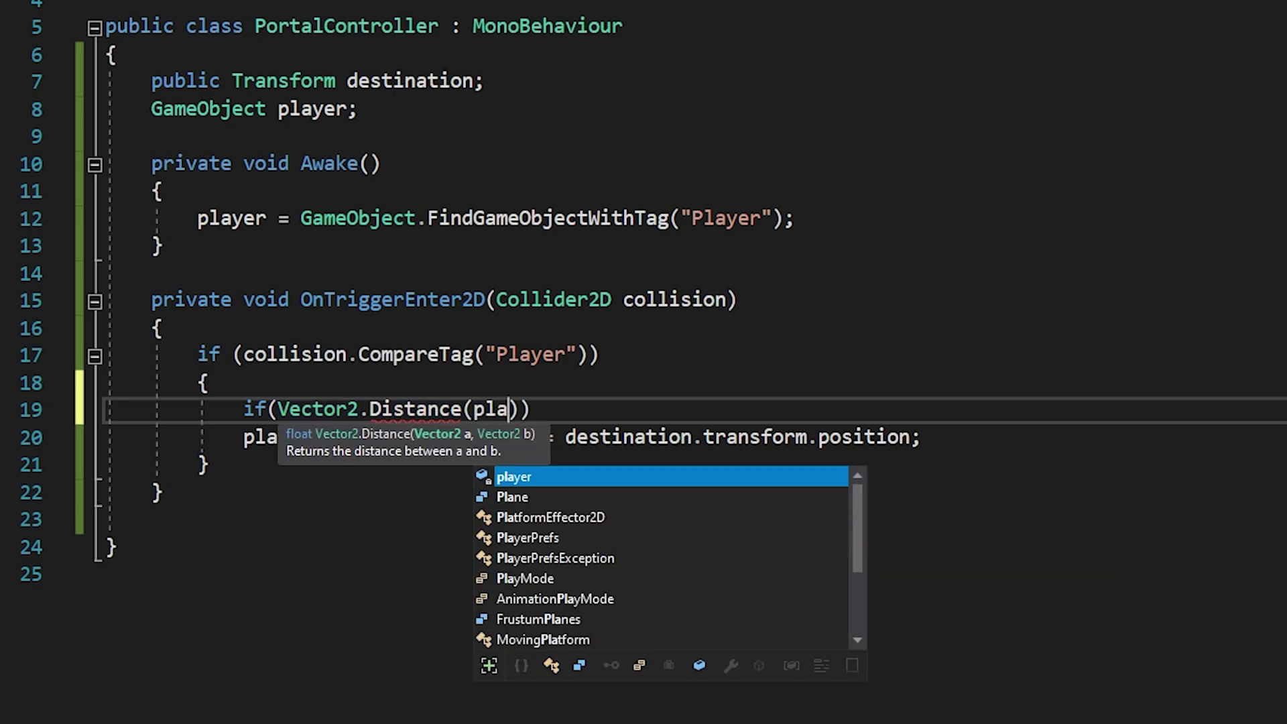
type("osition, transform.position)>0.3")
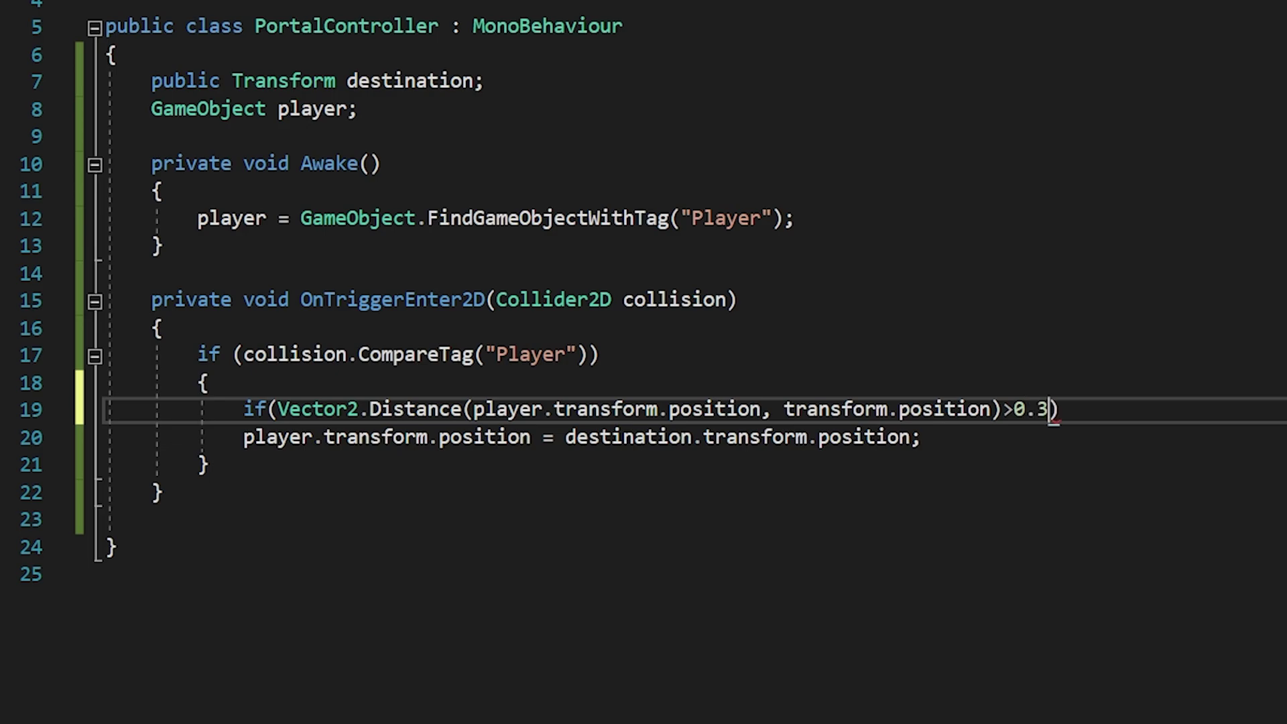
type("f")
key("End")
key("Return")
type("{")
key("Return")
- Move the line that sets the player's position to the destination into the distance check block and save the script
left_click_drag(243, 518, 781, 523)
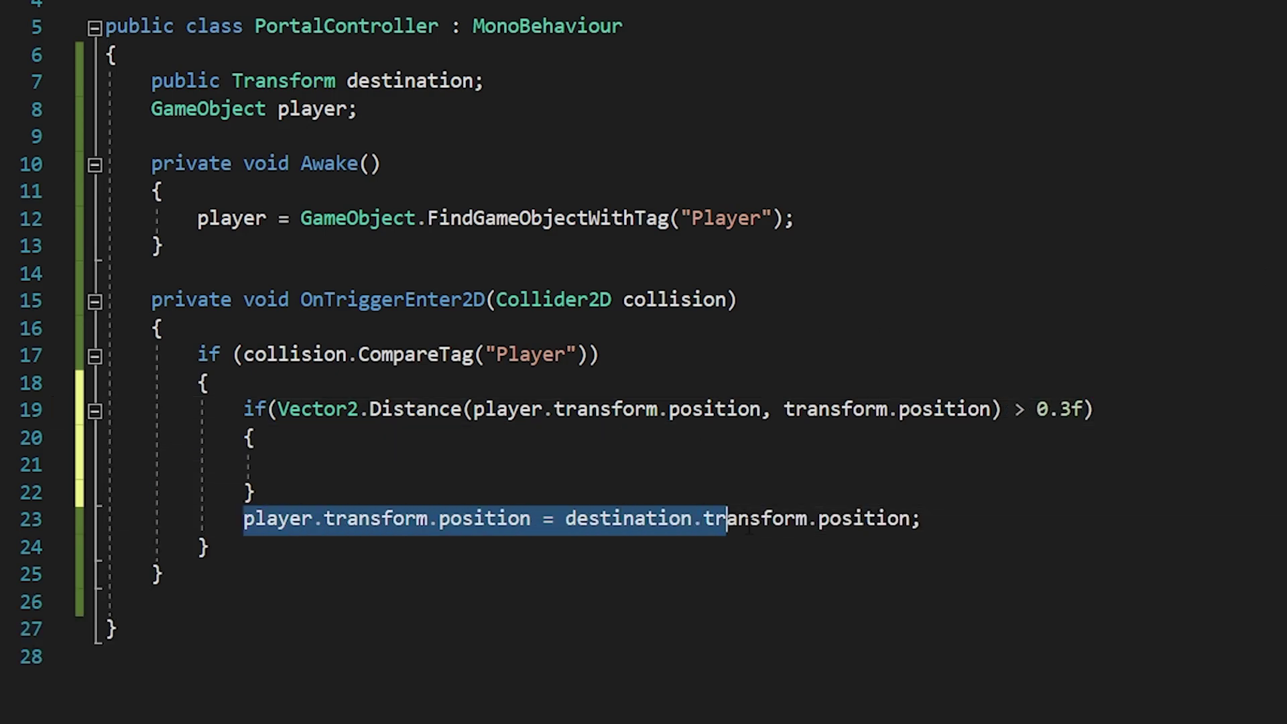
key("ctrl+x")
left_click(384, 467)
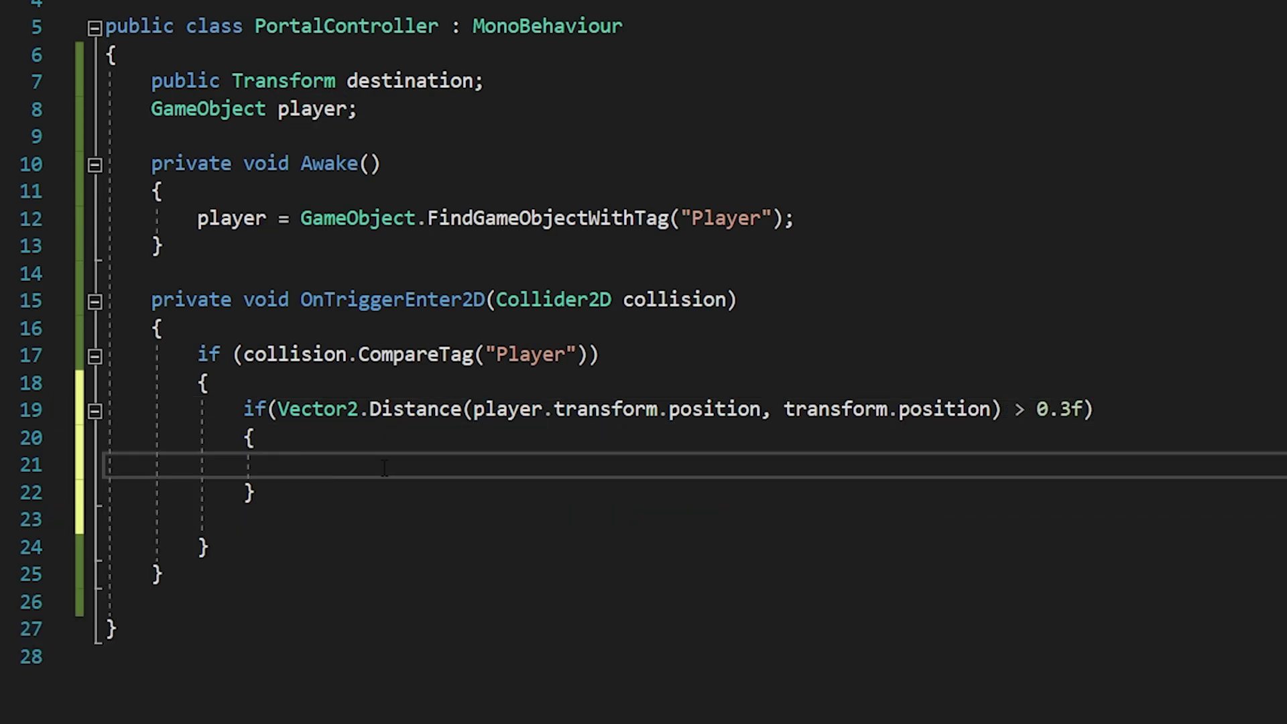
key("ctrl+v")
left_click(502, 609)
left_click(534, 701)
key("ctrl+s")
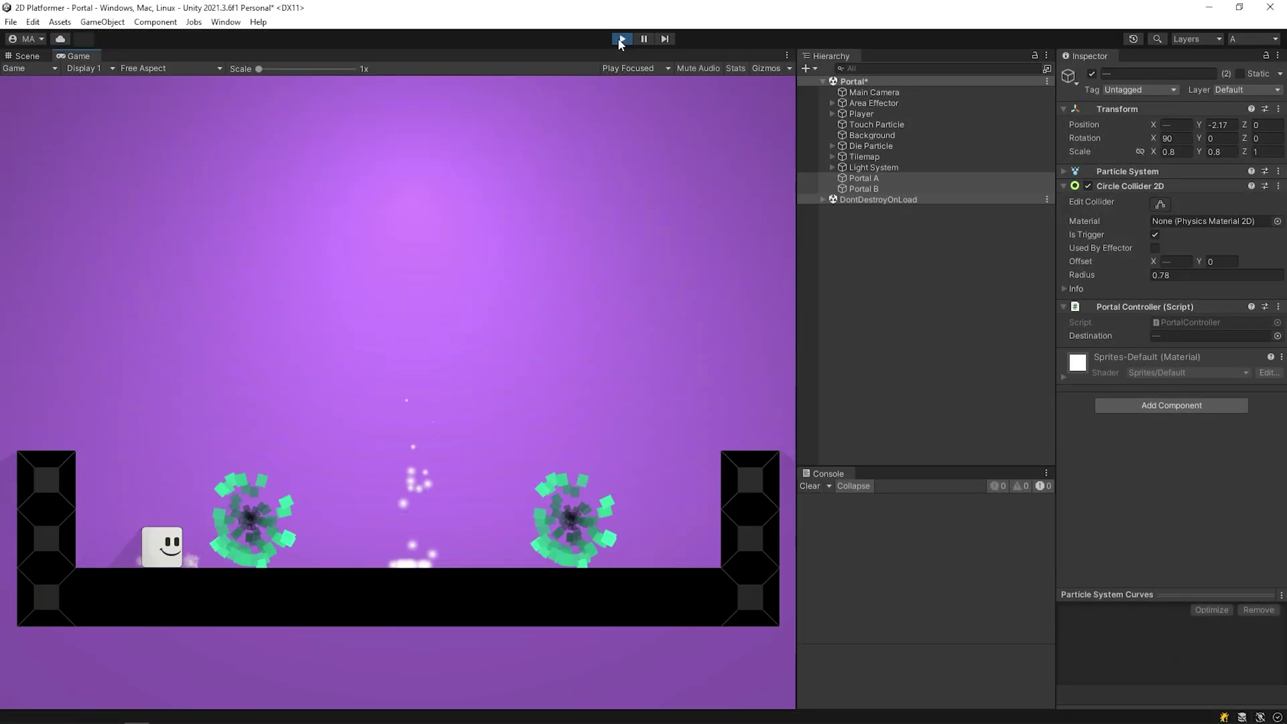
- Test the distance check by moving the player back and forth through both portals, and stop the game
key("Right")
key("Right")
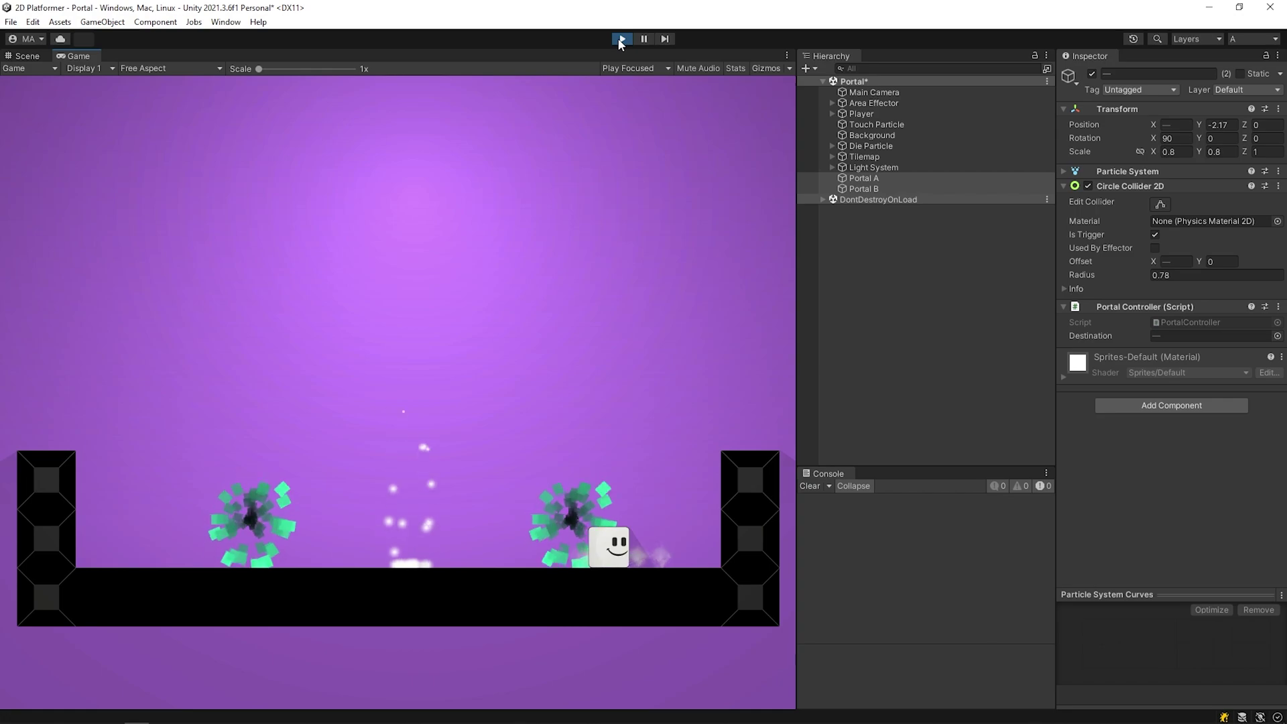
key("Left")
key("Left")
key("Right")
key("Left")
key("Right")
key("Right")
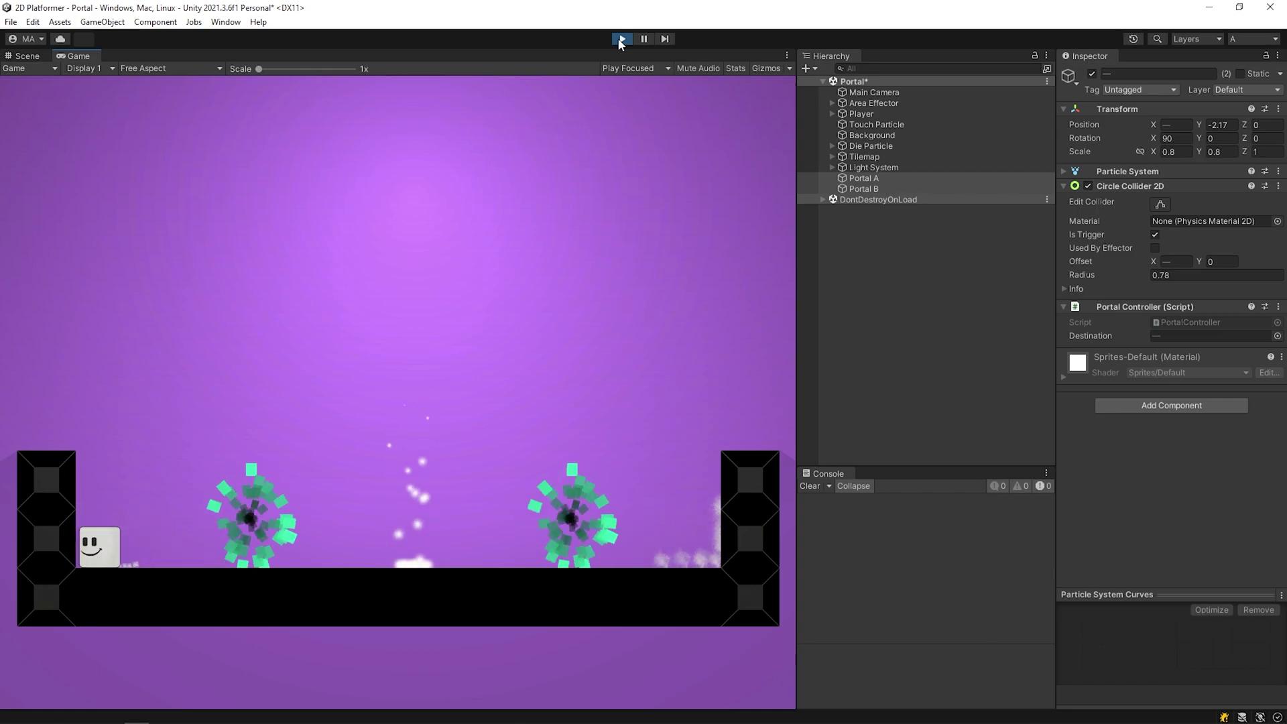
key("Right")
key("Right")
left_click(621, 38)
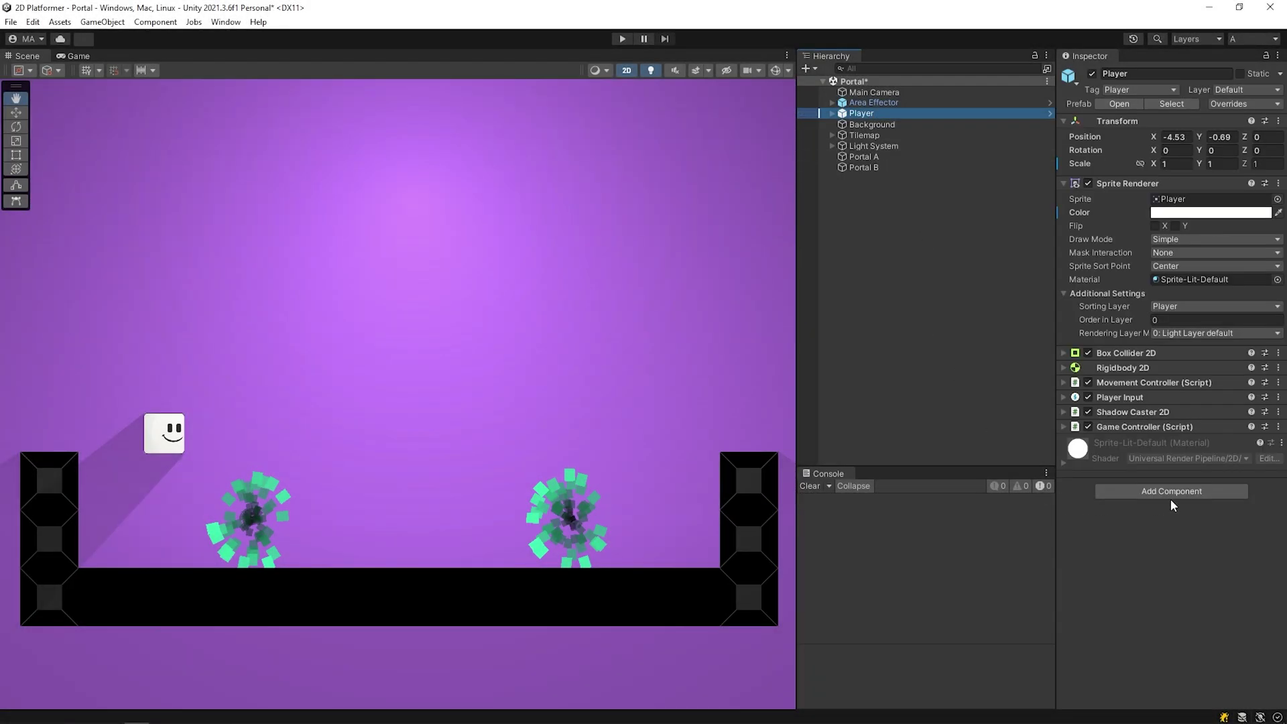
- Add an Animation component to the Player object
left_click(1171, 491)
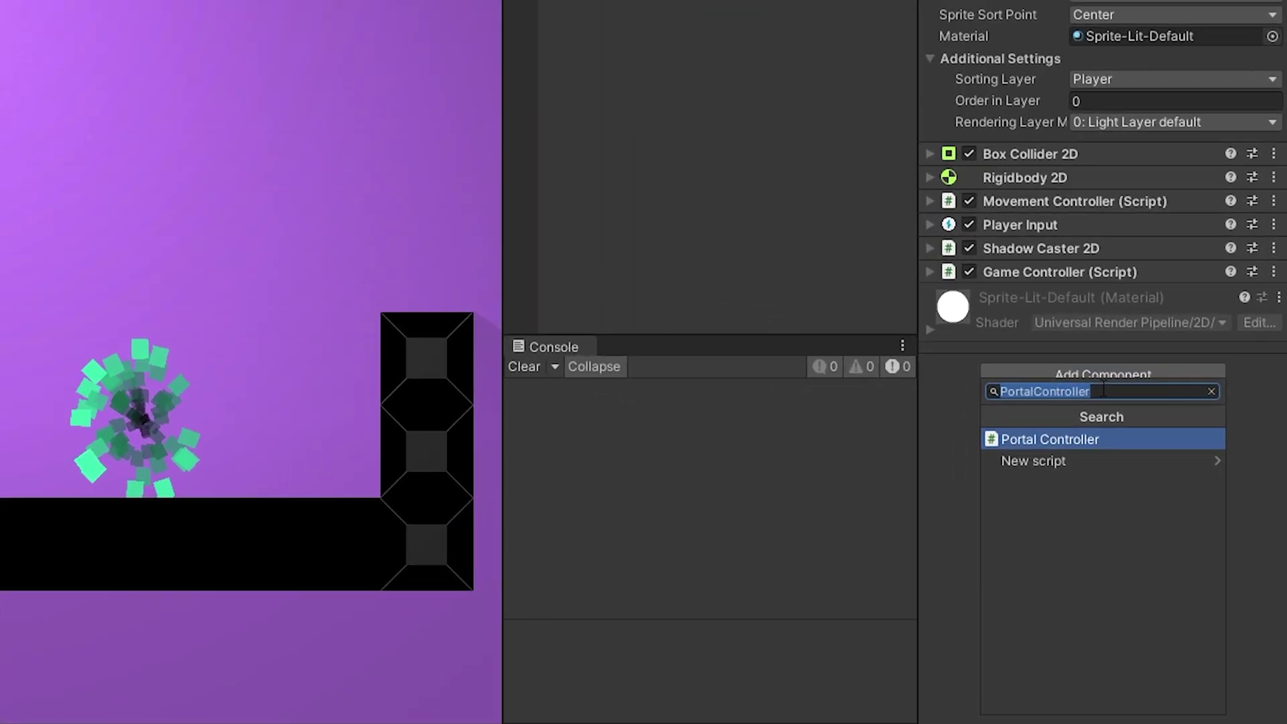
type("anima")
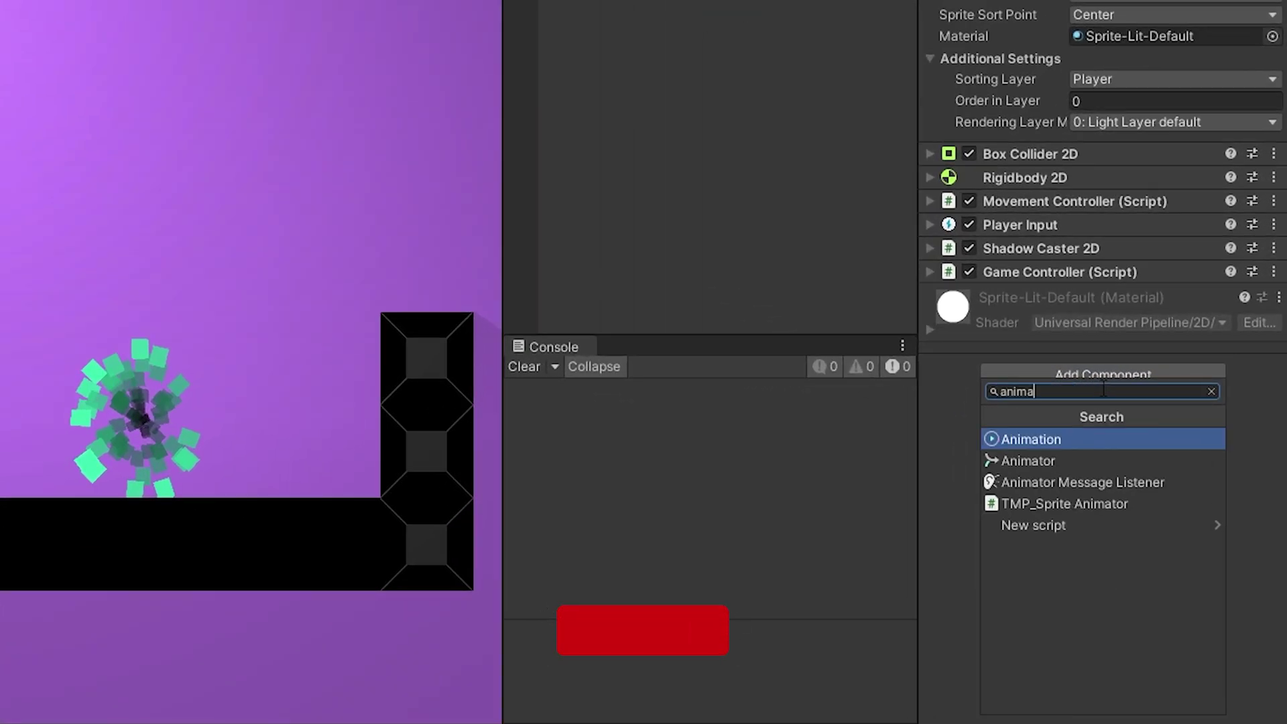
left_click(1046, 440)
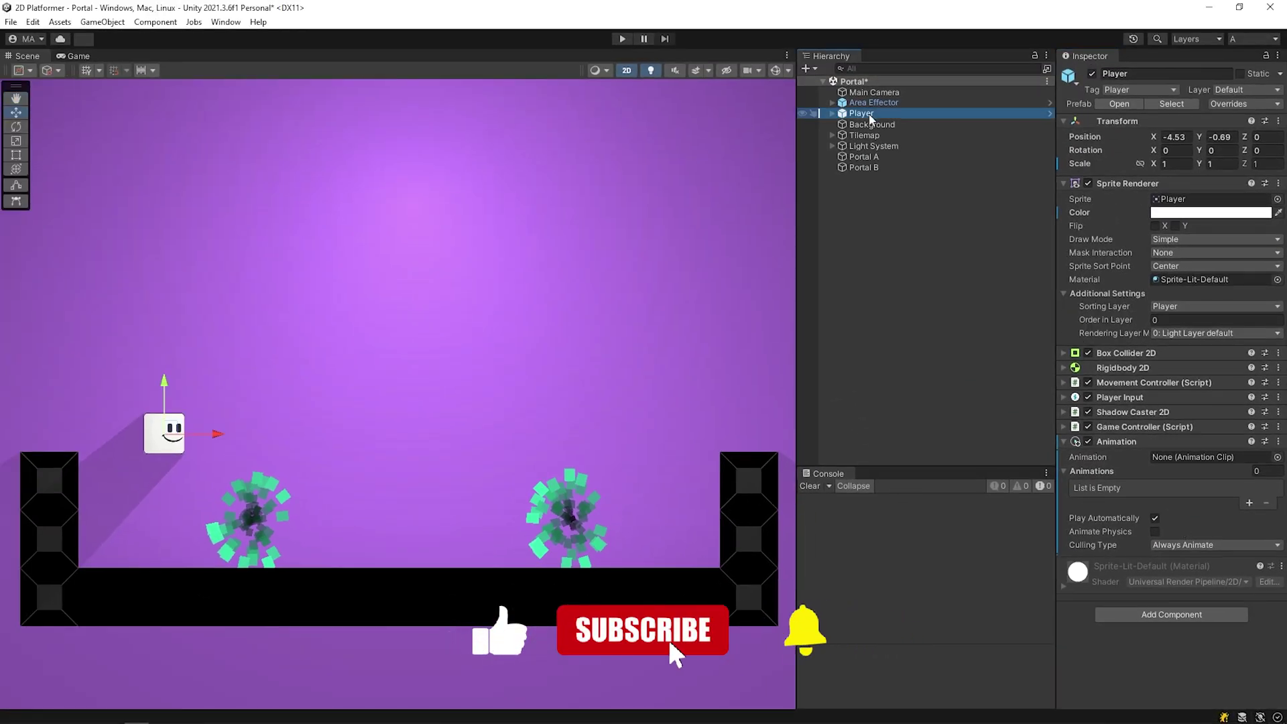
- Frame the Player in the scene and open the Animation window, placing it below the character
double_click(870, 120)
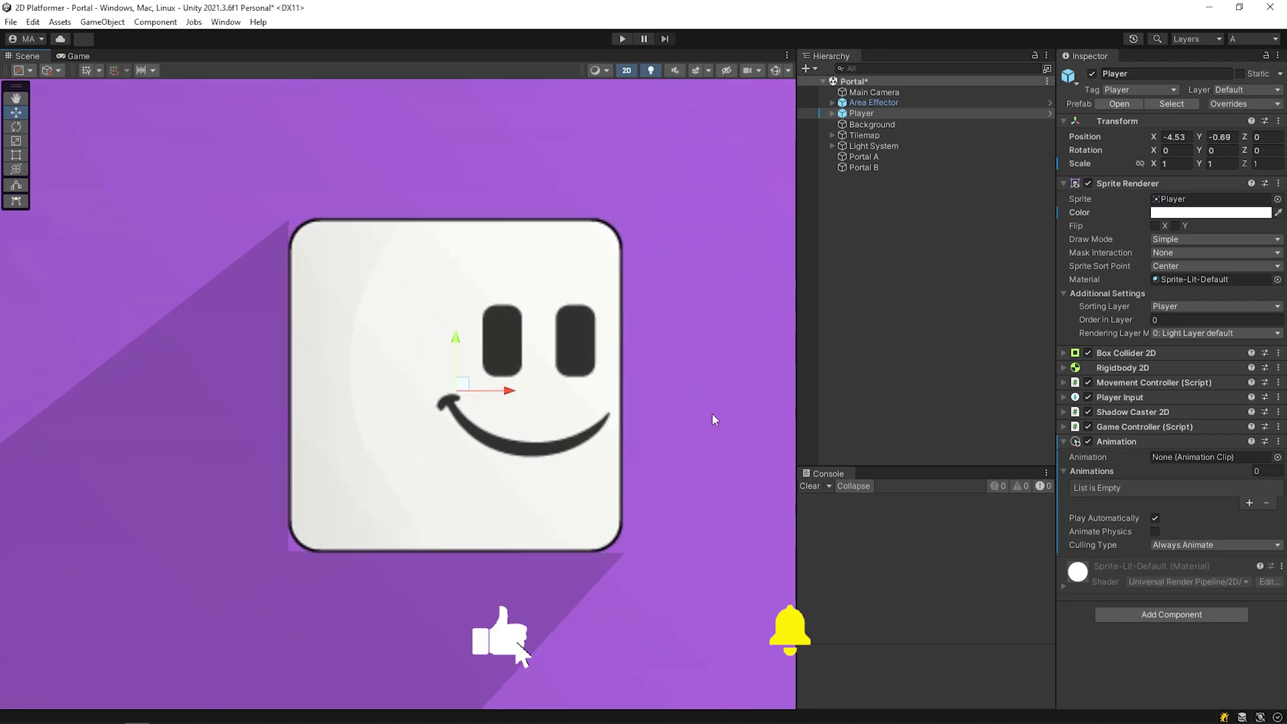
scroll(682, 365, "down", 4)
scroll(681, 365, "up", 5)
scroll(431, 152, "down", 5)
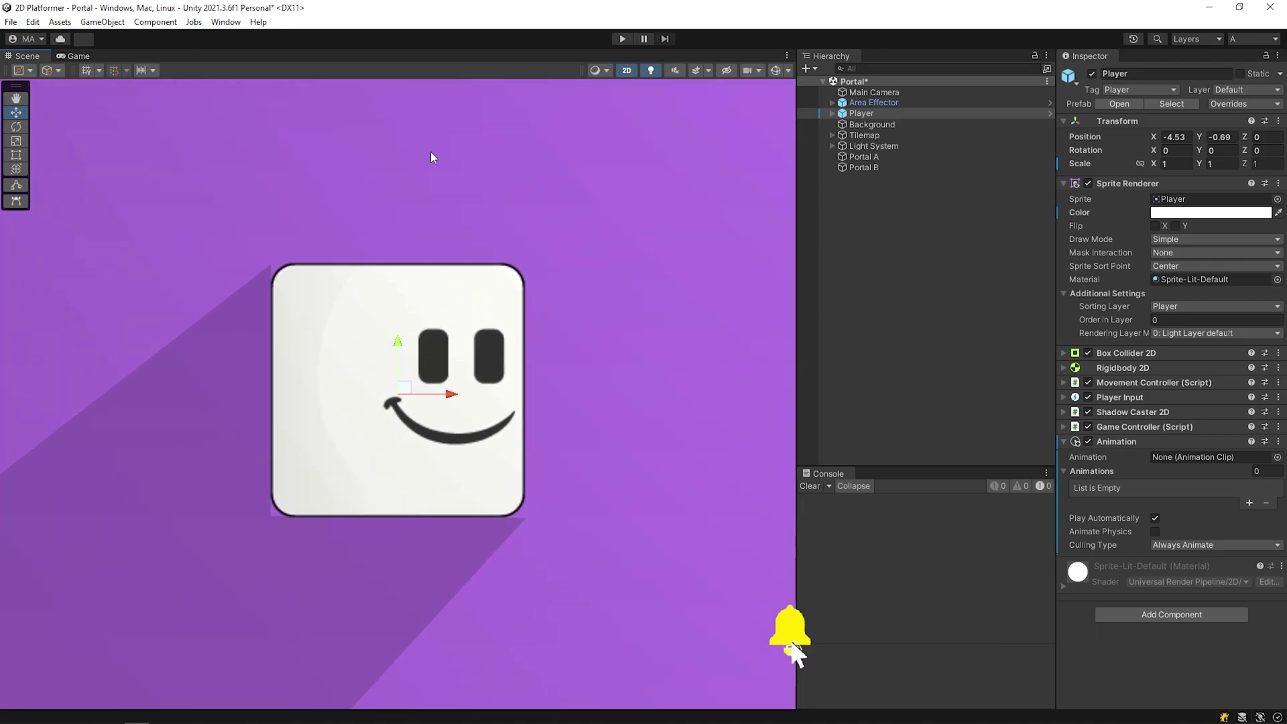
left_click(234, 24)
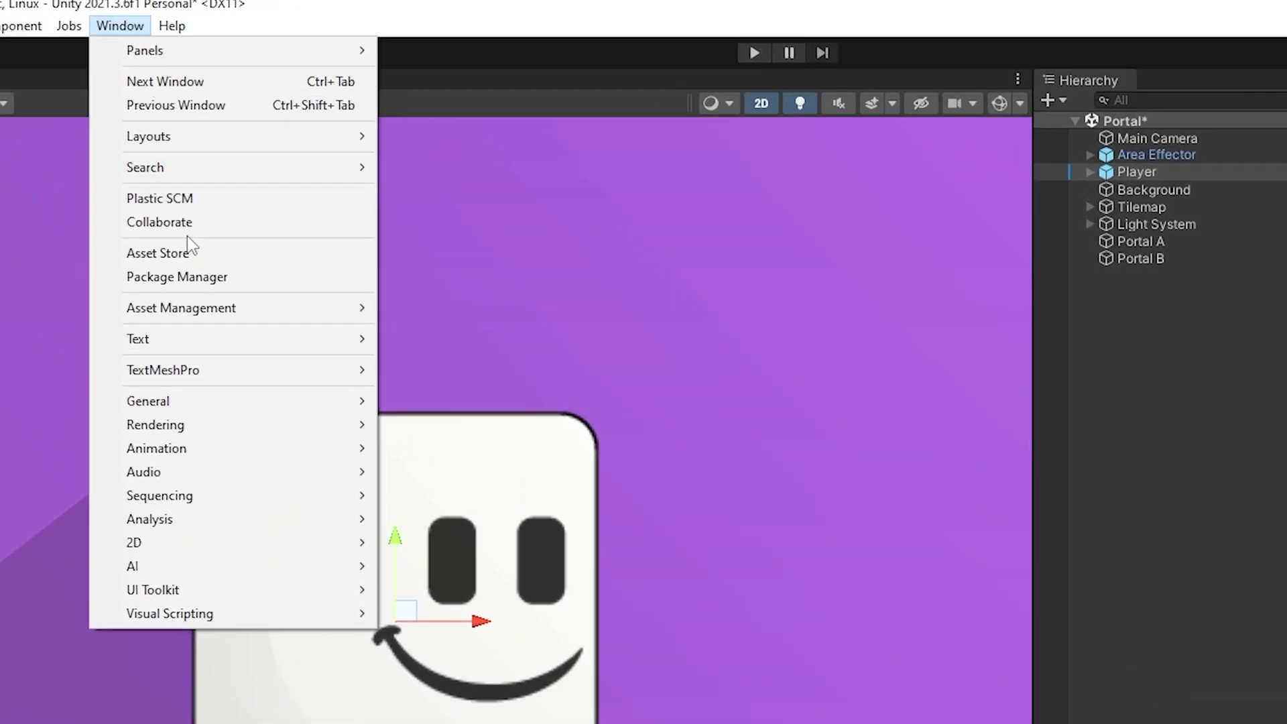
mouse_move(195, 448)
left_click(417, 450)
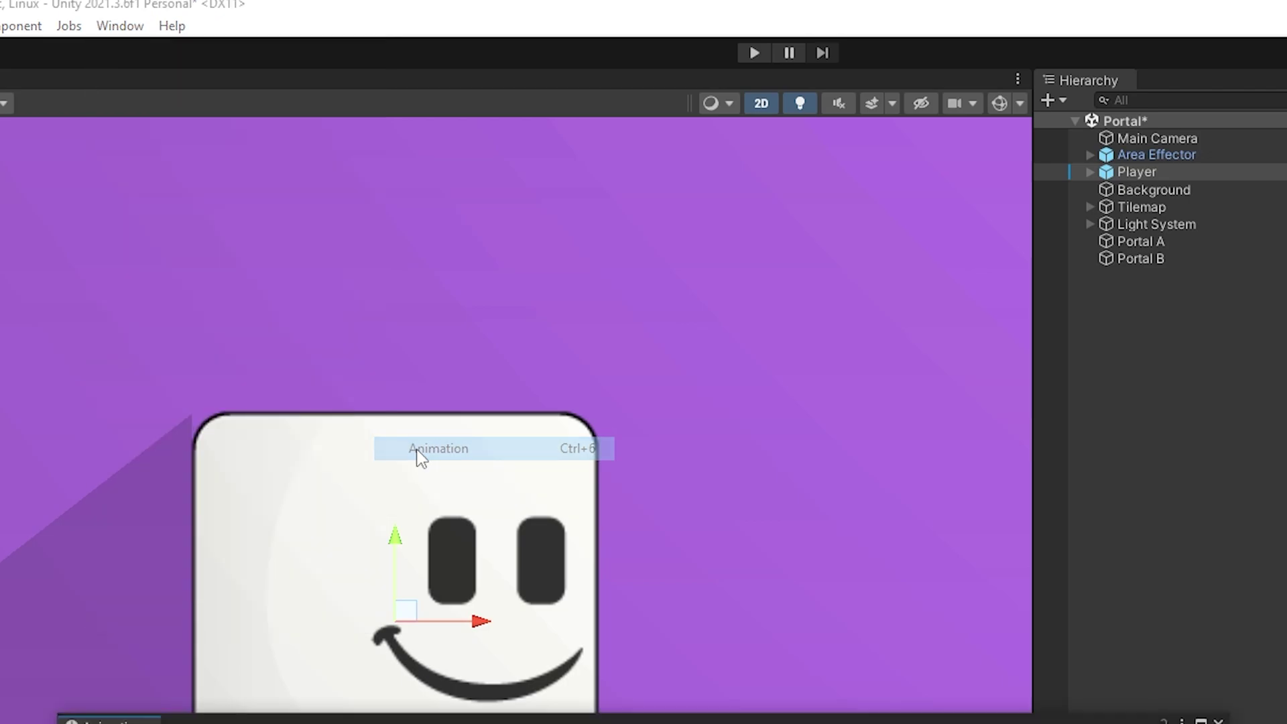
left_click_drag(568, 451, 506, 480)
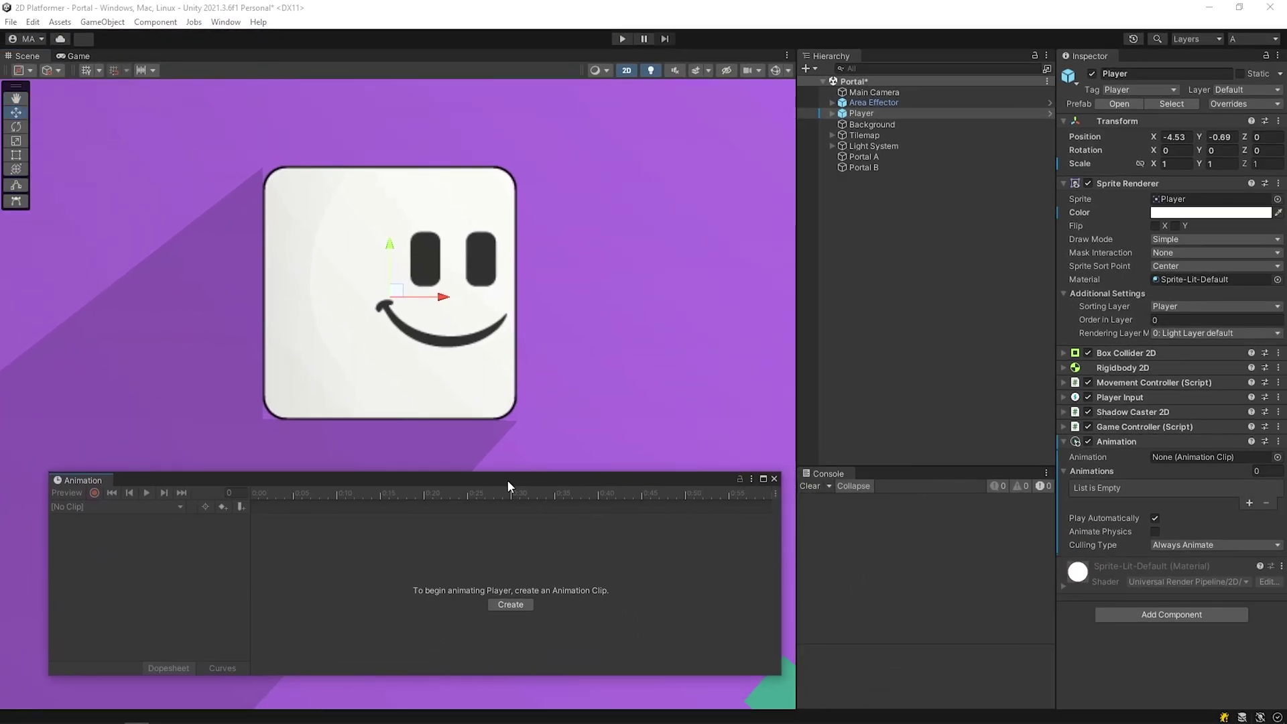
- Create an animation clip for the Player named "Portal In" in the project's Animations folder
left_click(508, 605)
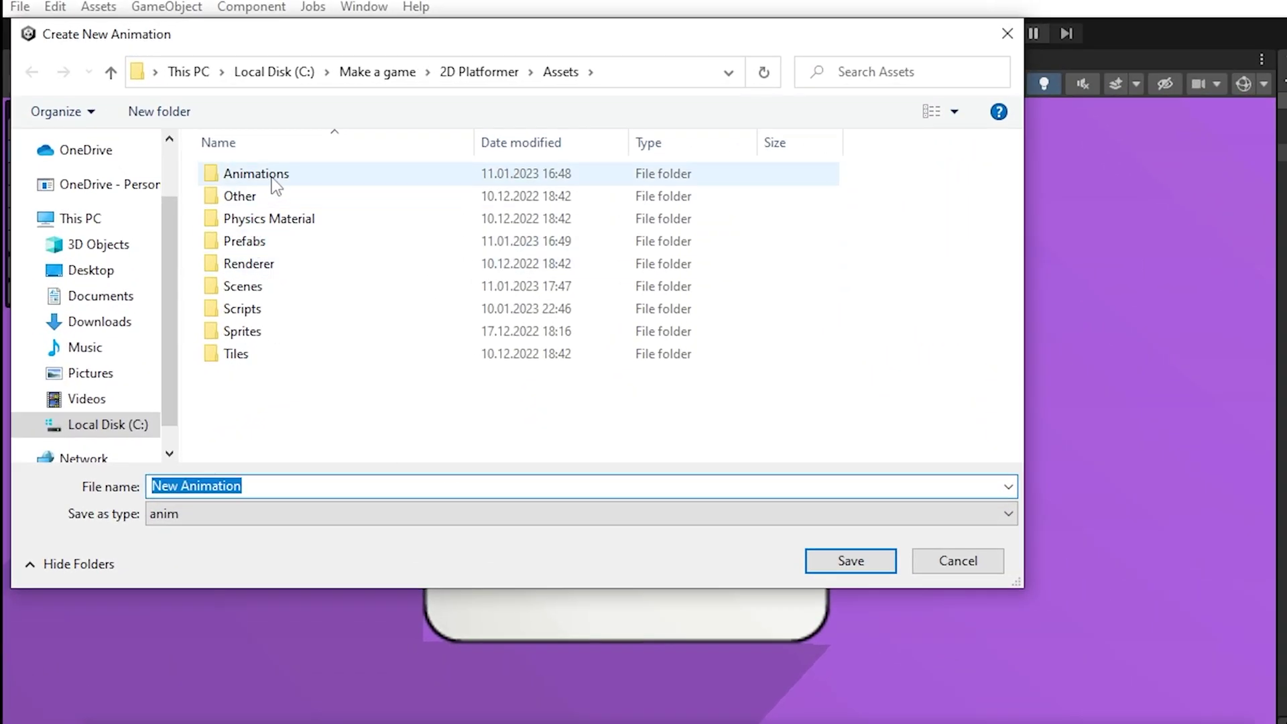
double_click(295, 175)
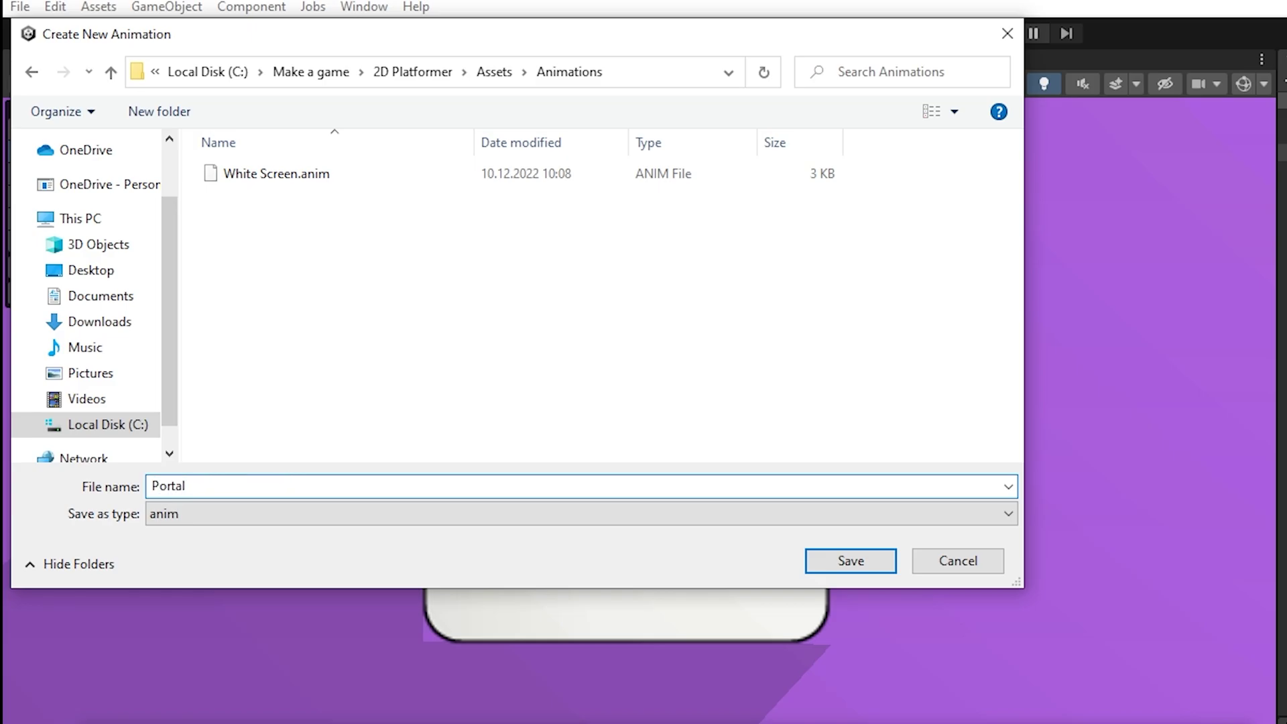
left_click(850, 561)
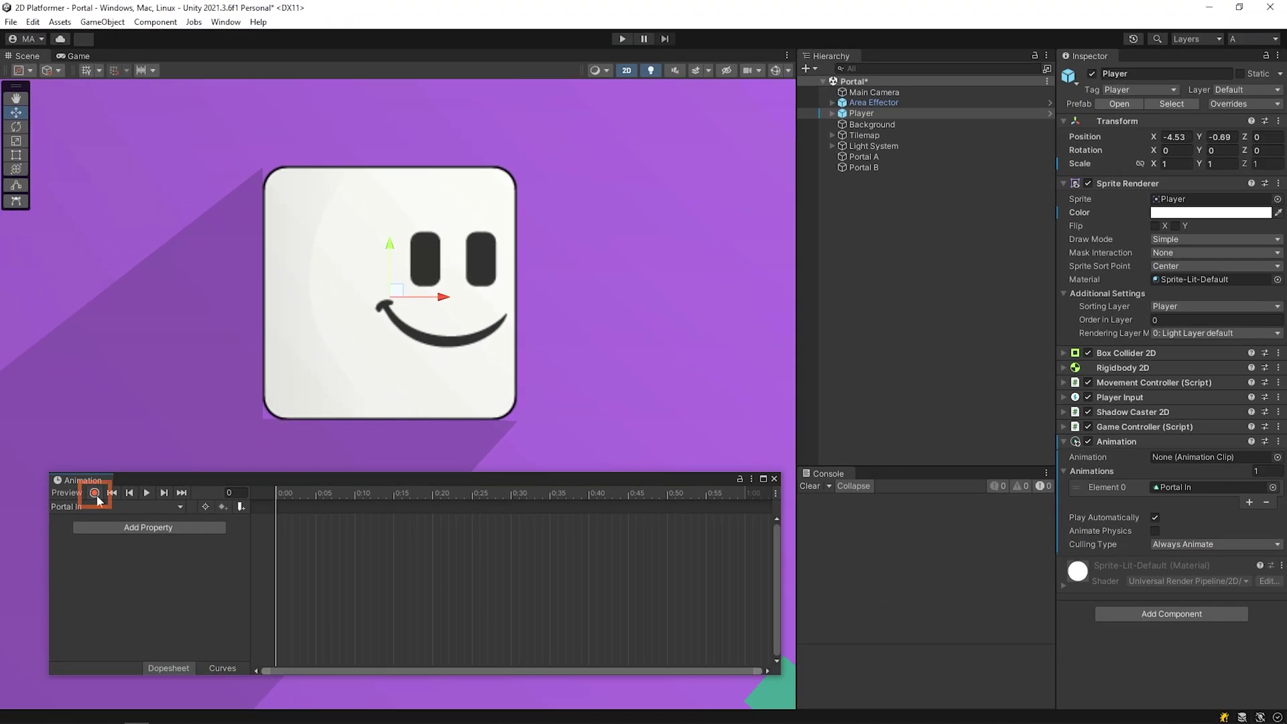
- Record a keyframe at frame 50 of Portal In with the Player's scale X and Y at 0 and its sprite colour fully transparent
left_click(96, 494)
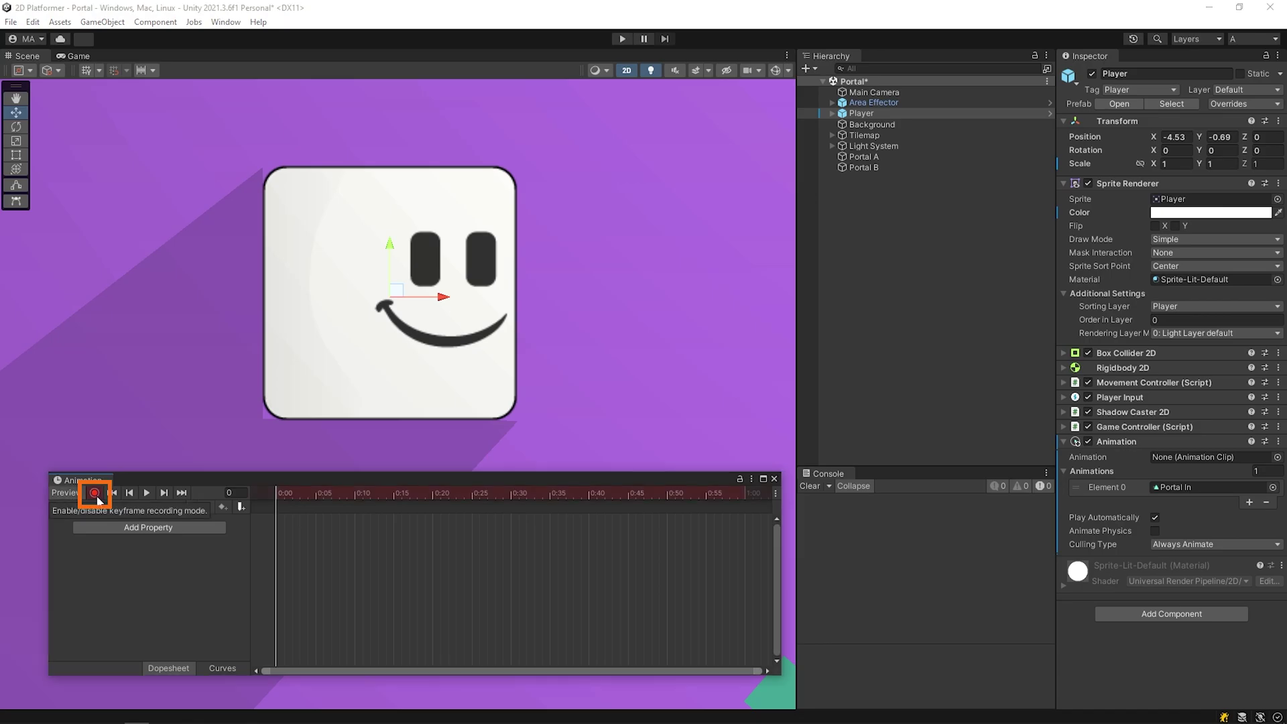
left_click(669, 496)
left_click(1176, 163)
type("0")
left_click(1211, 213)
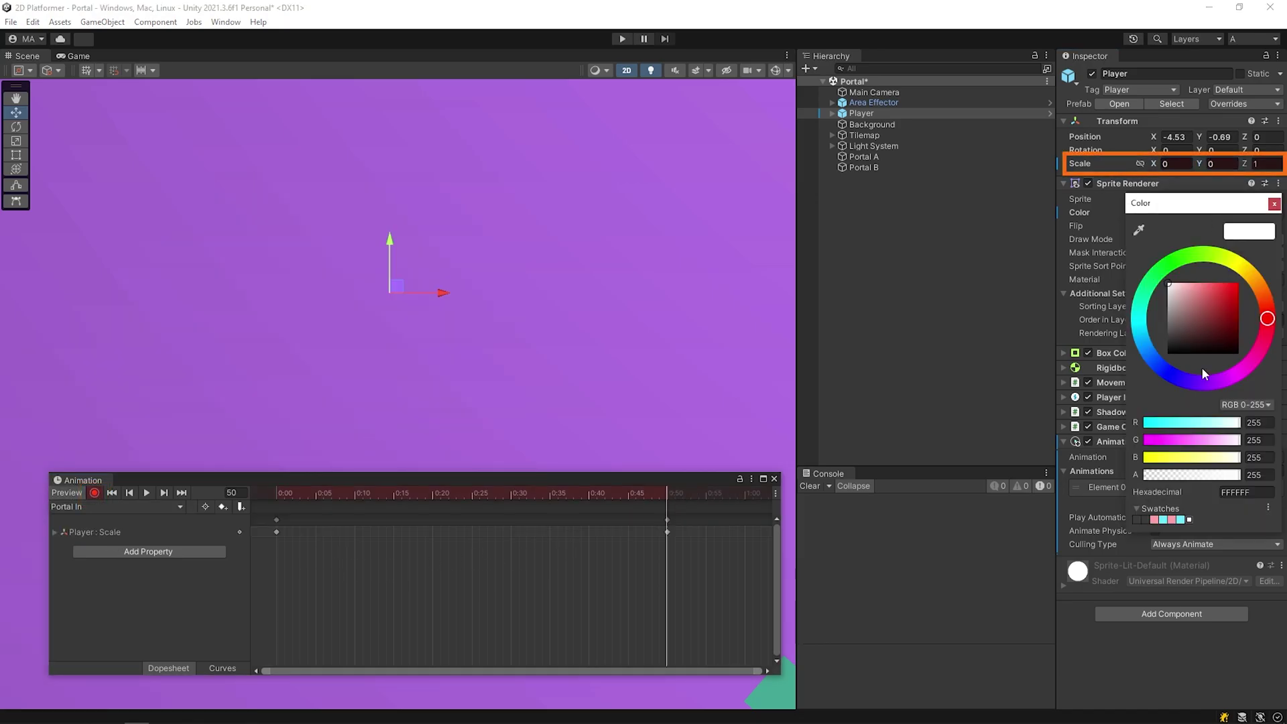
left_click(1276, 206)
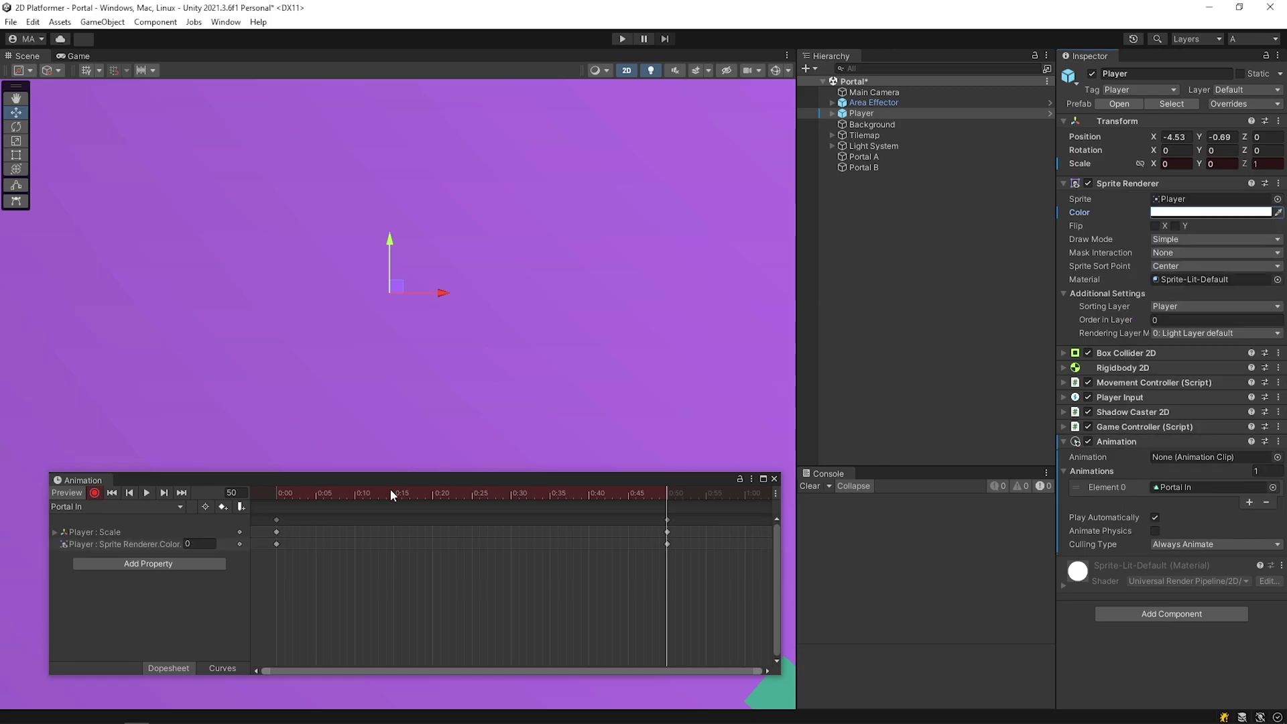
- Preview the Portal In clip by scrubbing and playing it, and return to frame 0
left_click(278, 493)
left_click_drag(275, 493, 649, 499)
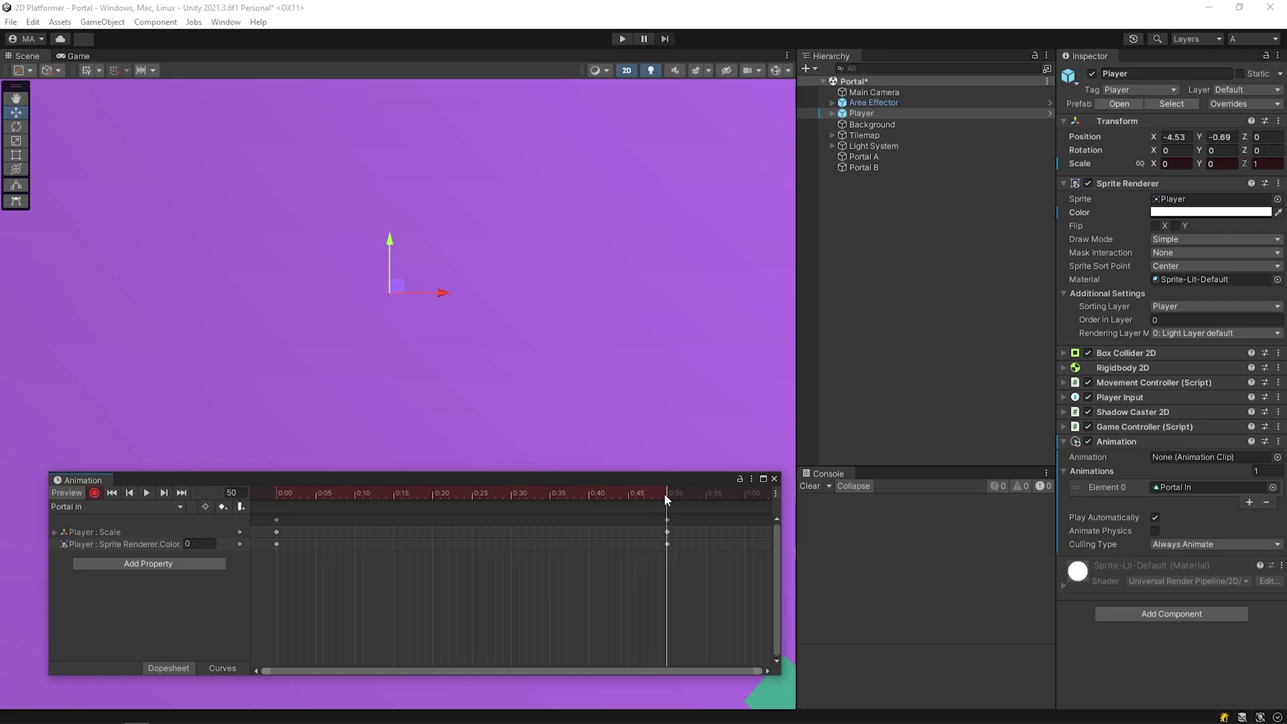
left_click(146, 493)
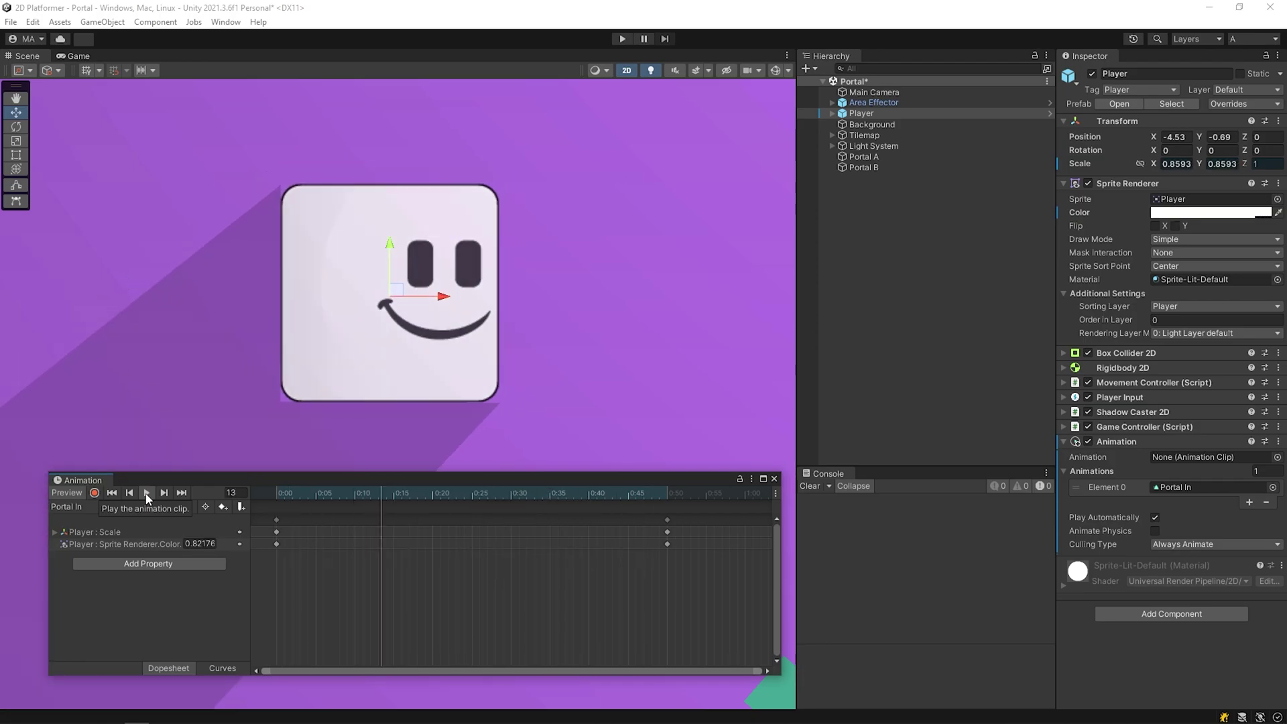
left_click(274, 495)
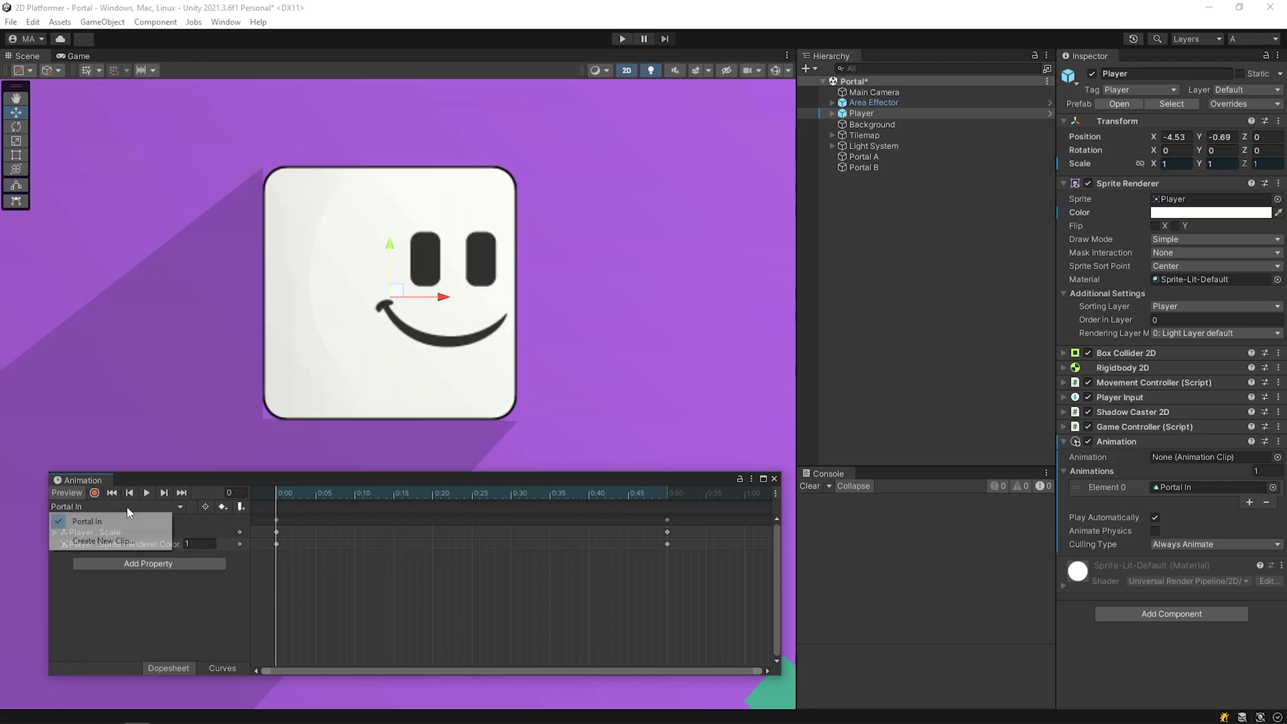
- Create a "Portal Out" clip in the Animations folder and key frame 0 with scale X and Y at 0 and sprite colour alpha at 0
left_click(125, 545)
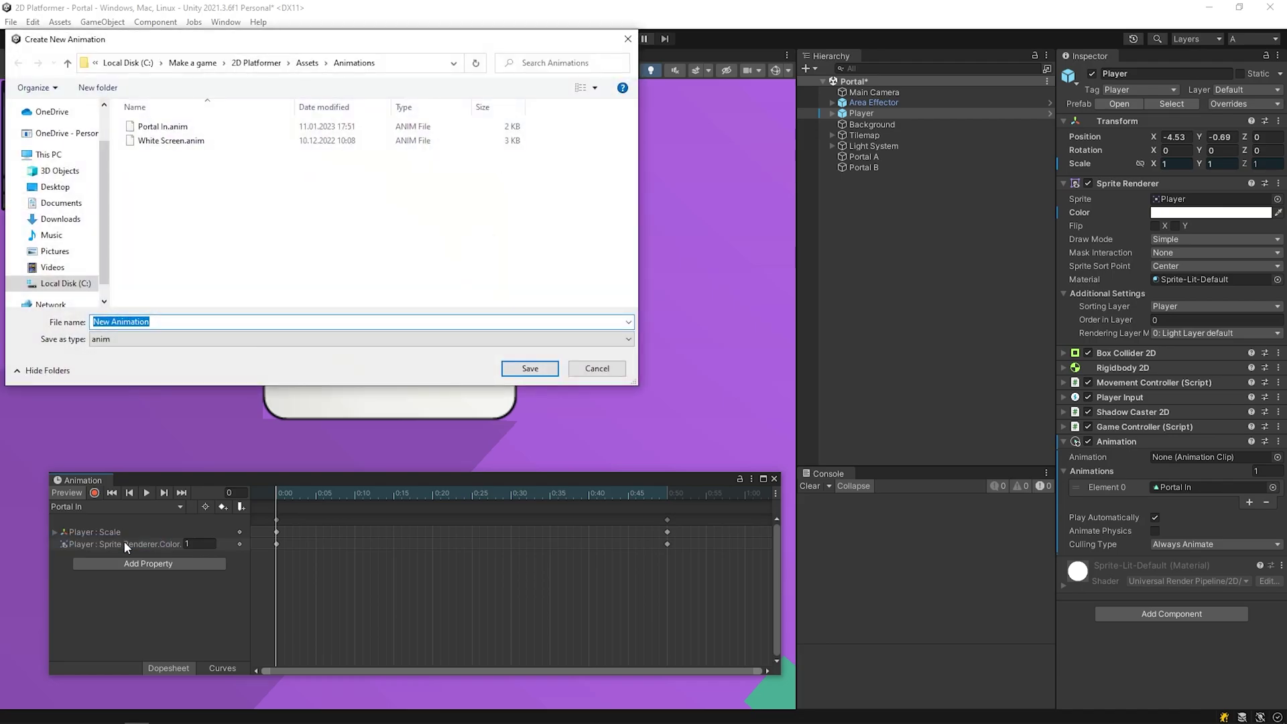
type("Portal Out")
left_click(530, 368)
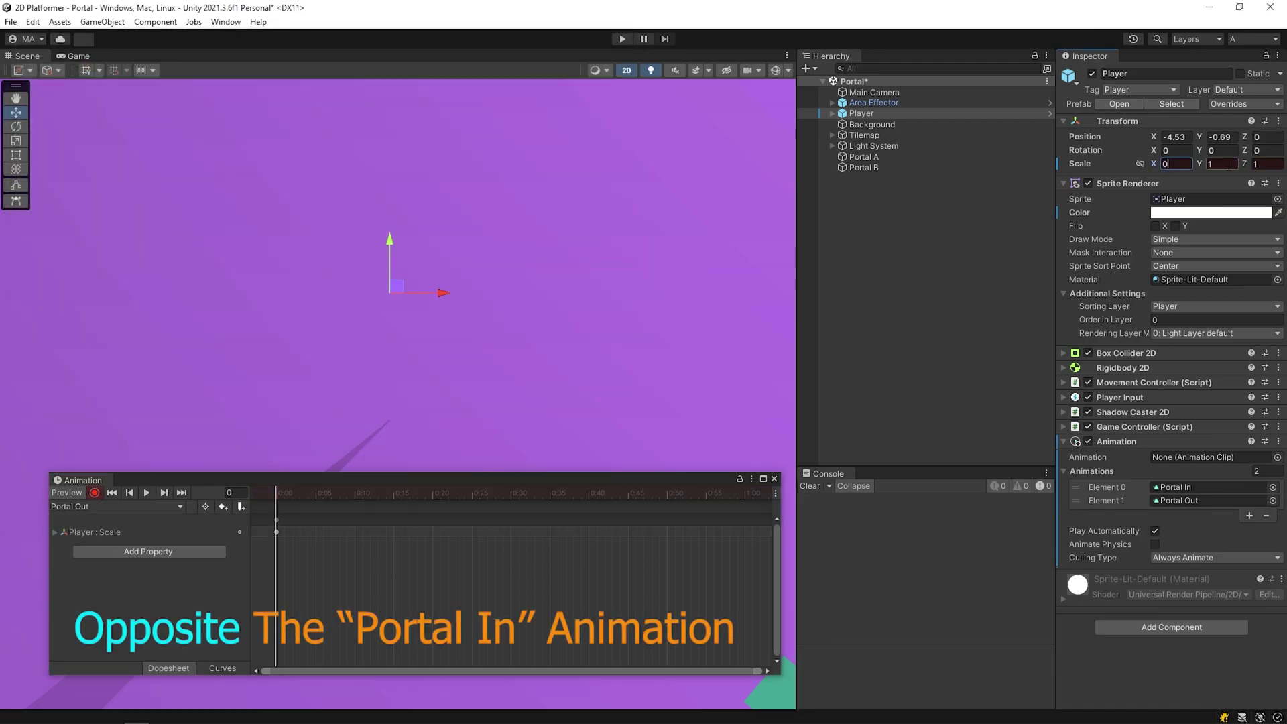
left_click(1209, 212)
left_click_drag(1238, 473, 1149, 477)
- Record a keyframe at frame 50 of Portal Out with scale X and Y at 1 and the sprite colour fully opaque
left_click(667, 491)
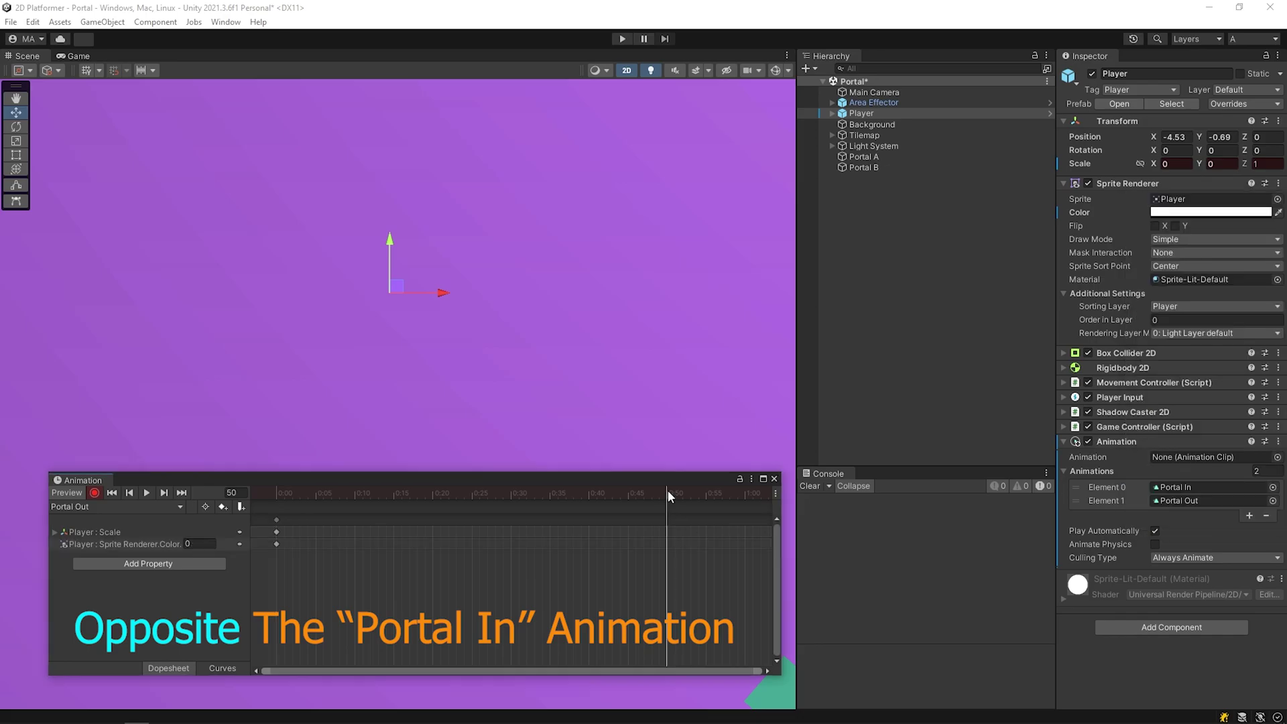
left_click(1174, 163)
type("1")
left_click(1220, 165)
type("1")
left_click(1211, 213)
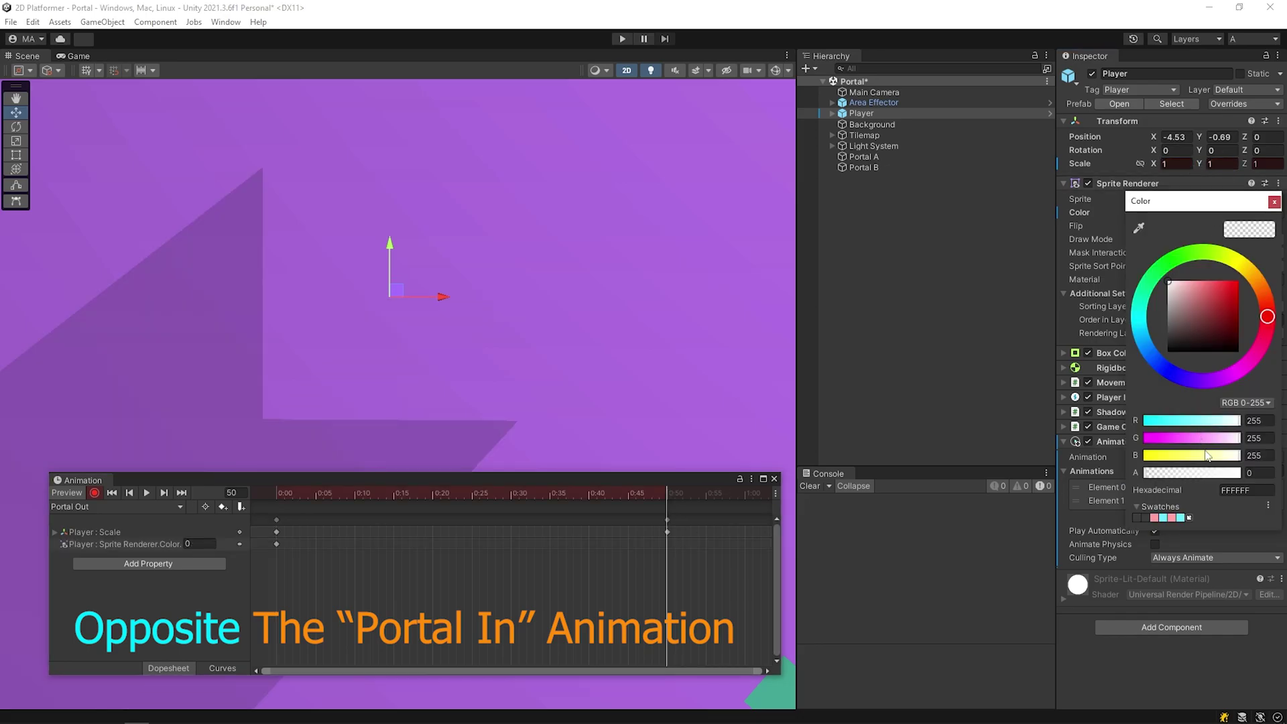
left_click_drag(1211, 471, 1254, 471)
- Scrub through the Portal Out clip, end keyframe recording and play the clip
left_click_drag(279, 492, 664, 507)
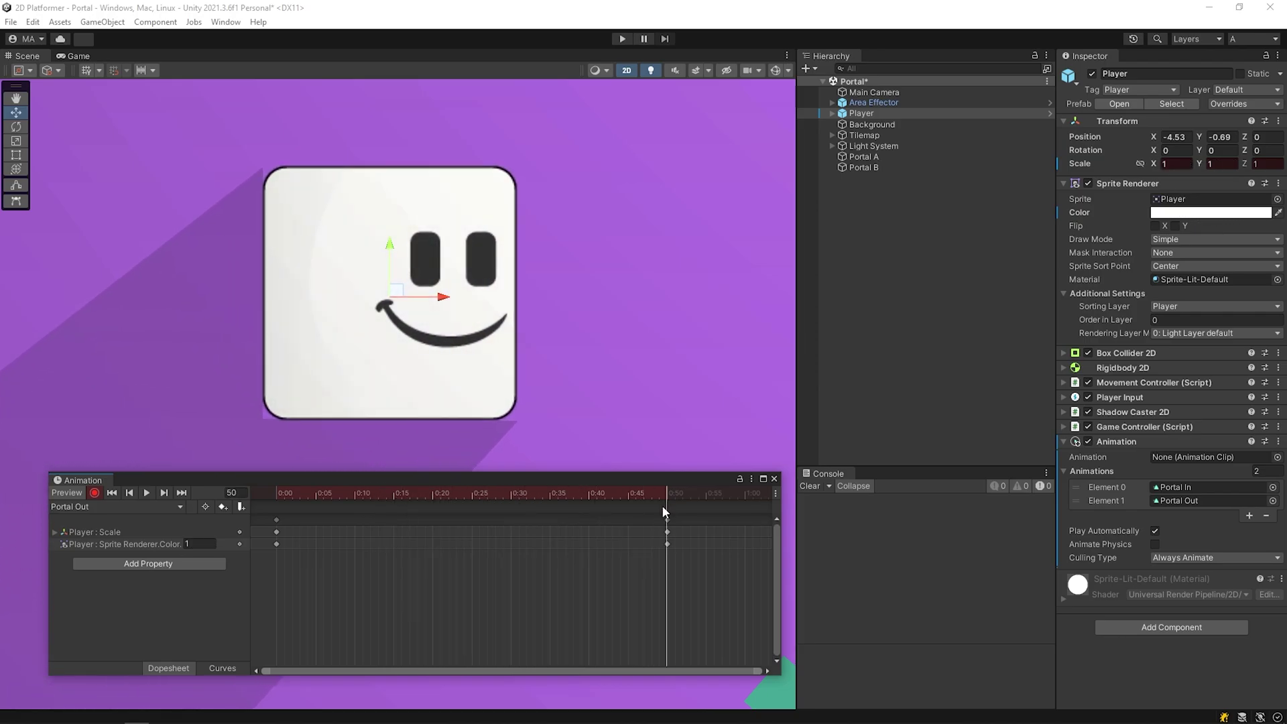
left_click(95, 492)
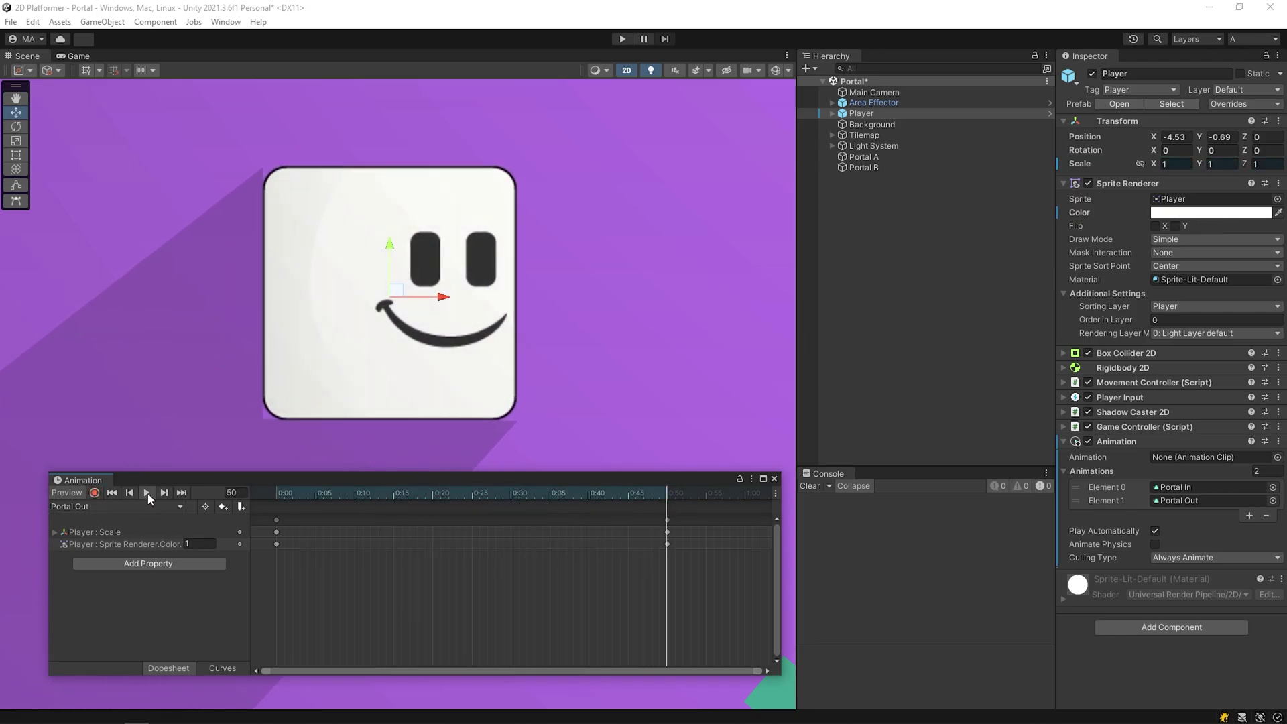
left_click(147, 492)
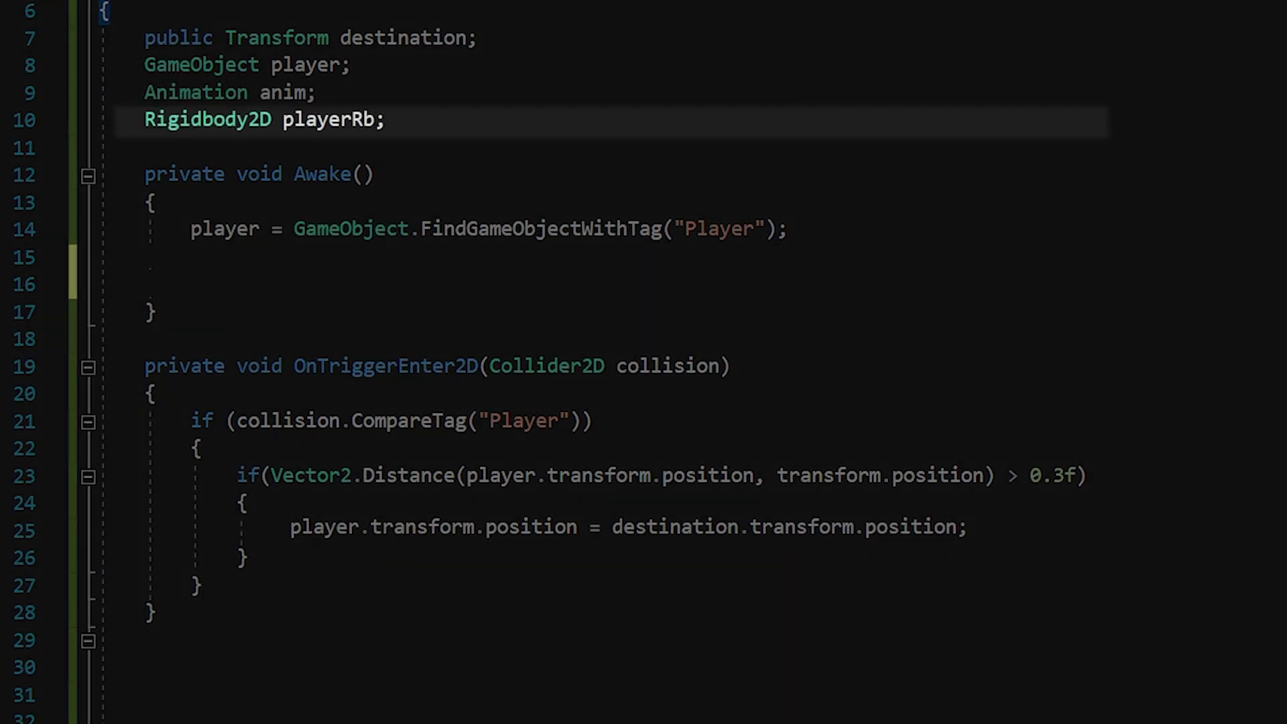
- In the portal script's Awake method, assign anim and playerRb from the player's Animation and Rigidbody2D components
left_click(191, 257)
type("anim = player.GetComponent<Animation>();")
left_click(191, 283)
type("playerRb = player.GetComponent<Rigidbody2D>();")
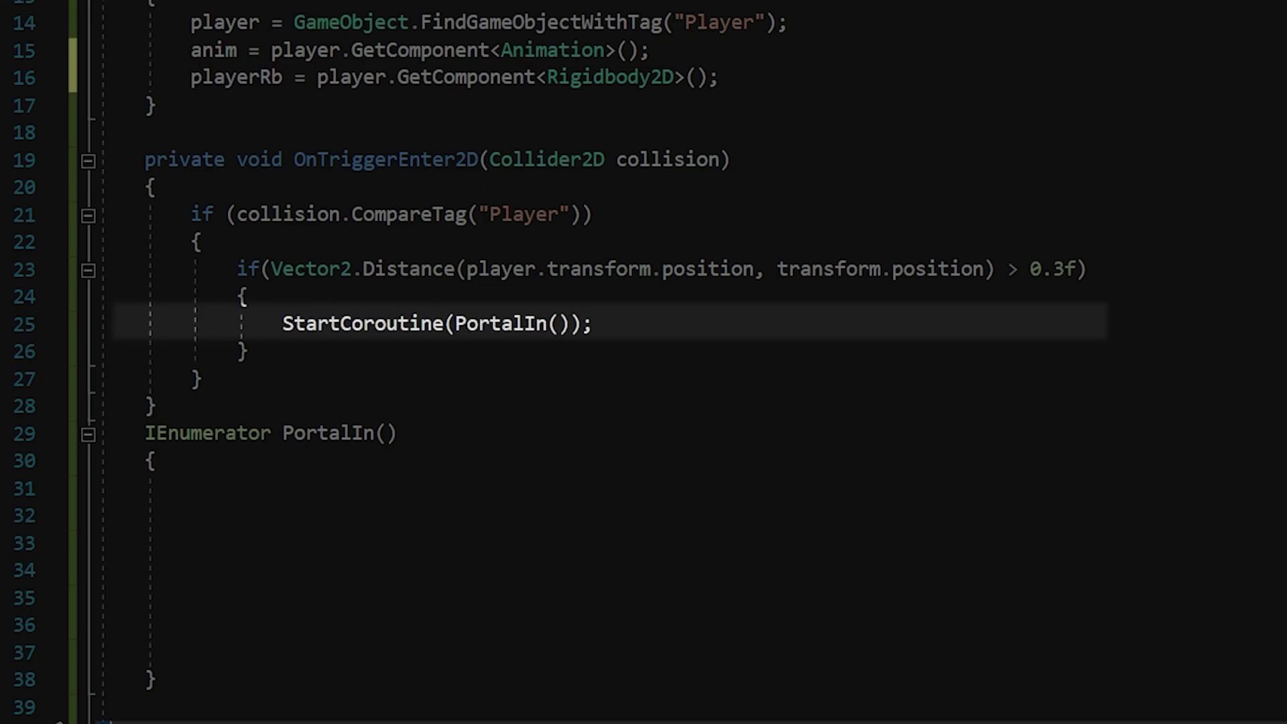
- In the PortalIn coroutine, play the "Portal In" animation and add a WaitForSeconds yield of 0.5f
left_click(157, 460)
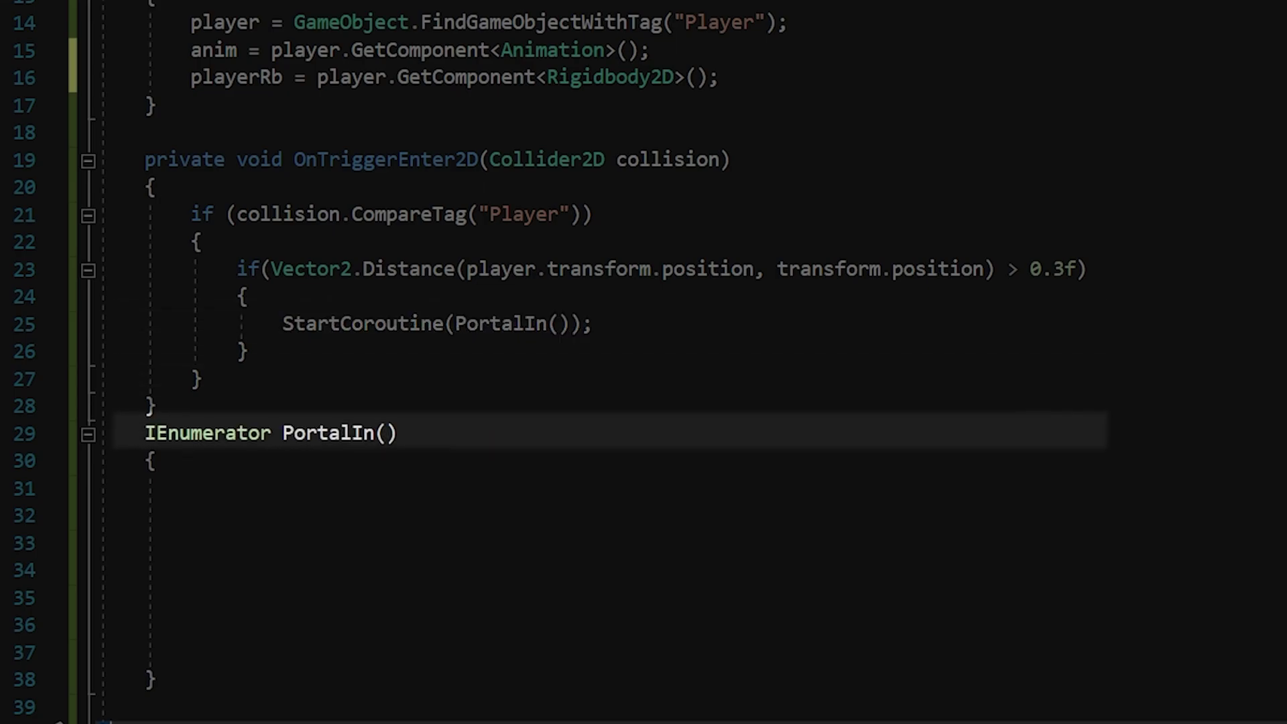
key("Down")
key("Down")
type("anim.Play('")
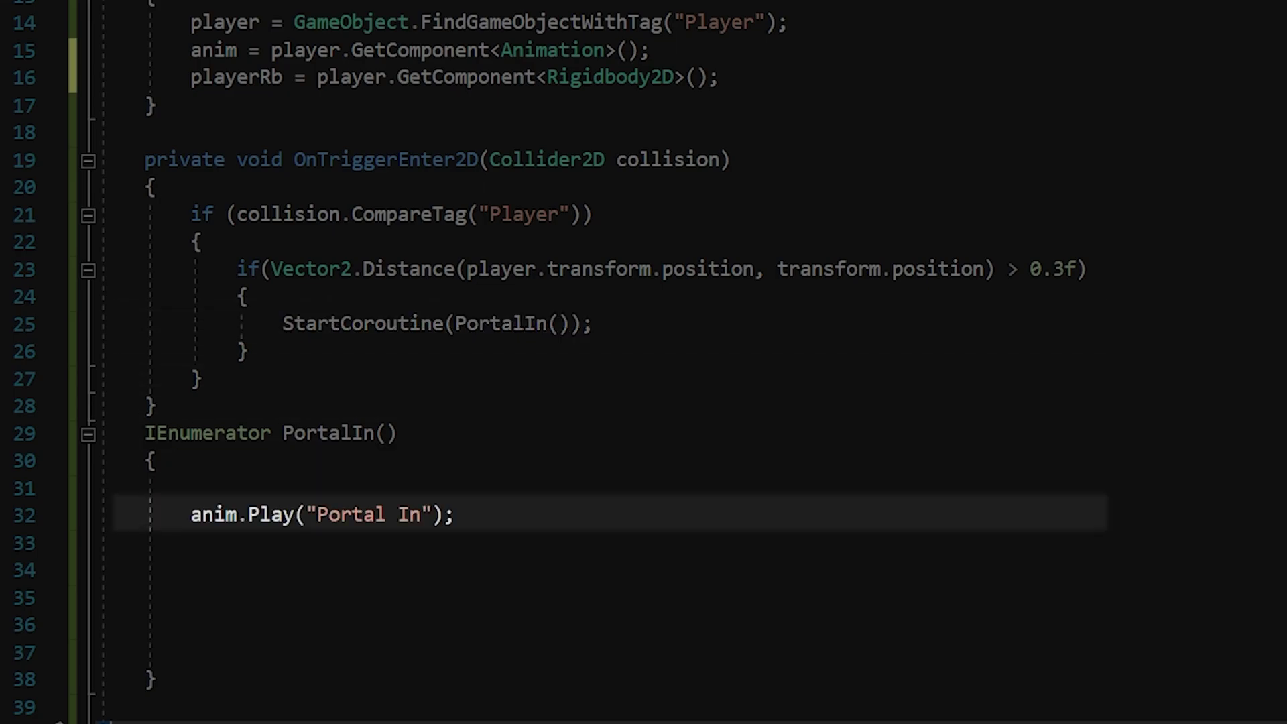
left_click(191, 543)
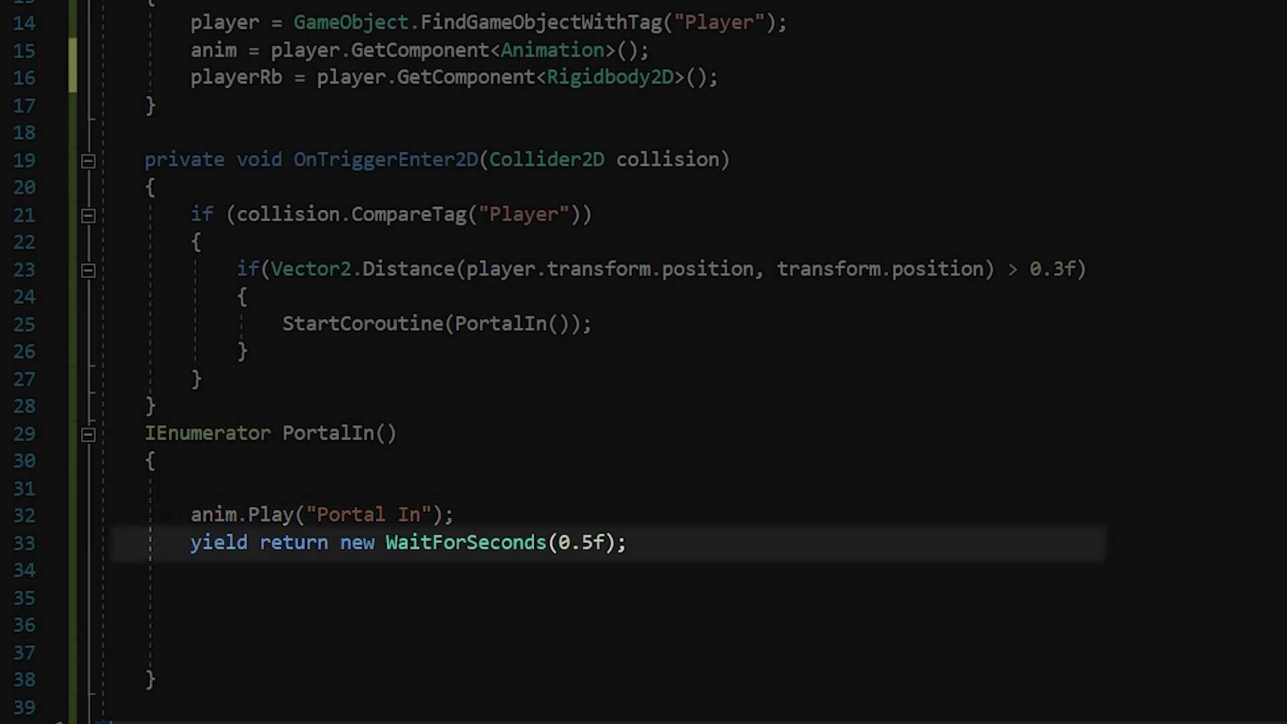
- After the wait, set player.transform.position to destination.position and play the "Portal Out" animation
key("Return")
type("player.transform.position = destination.position;")
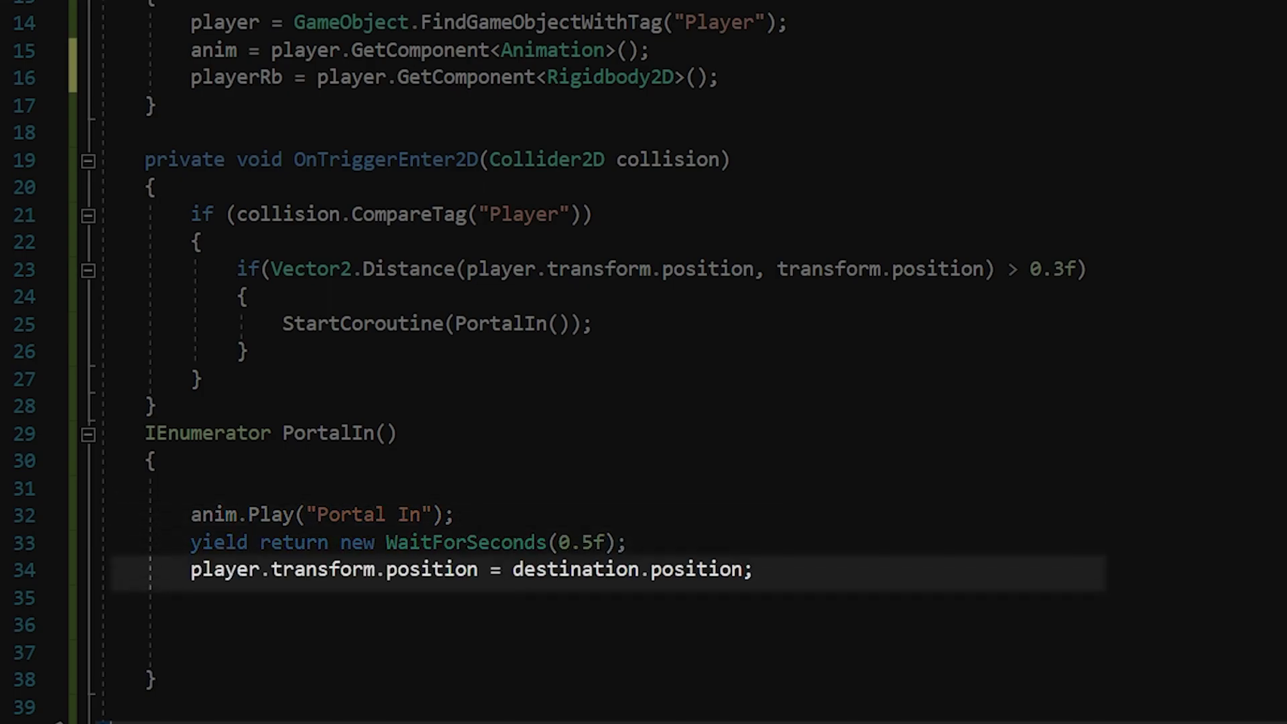
left_click(191, 598)
type("anim.Play(\"Portal Out\");")
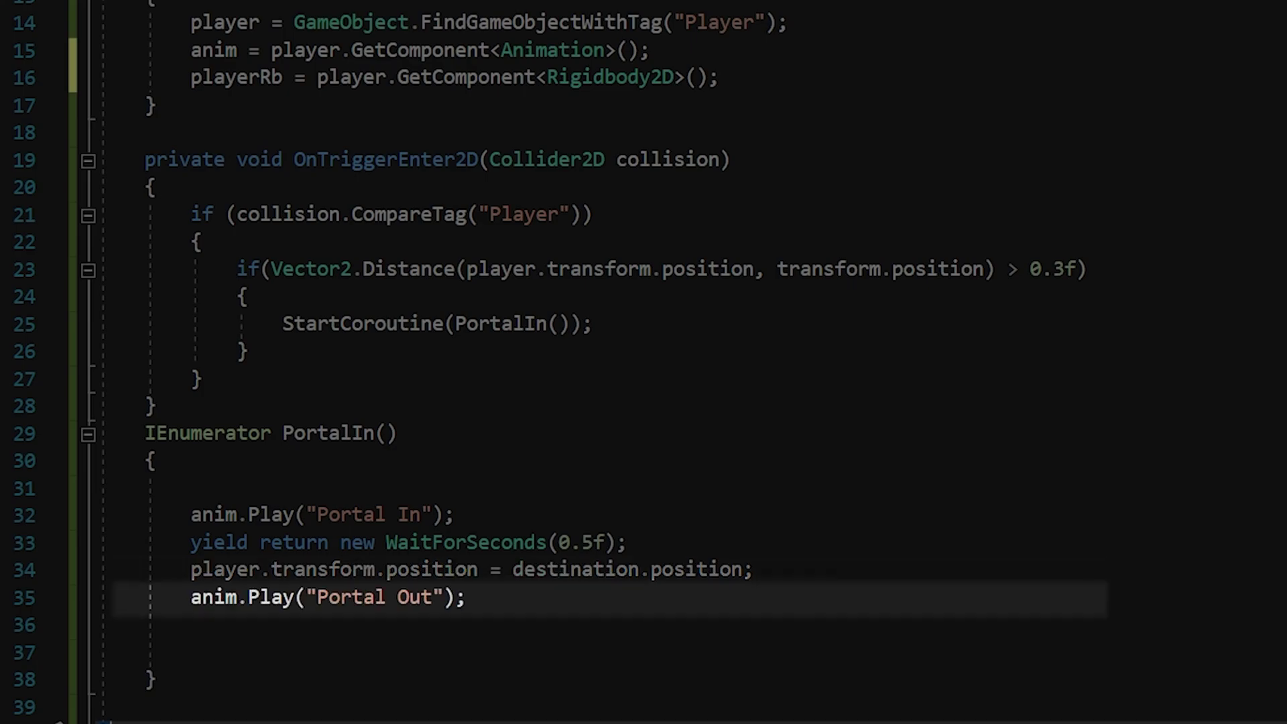
- Set playerRb.simulated to false at the start of PortalIn, and end the coroutine with a 0.5f second wait and playerRb.simulated set to true
left_click(191, 488)
type("playerRb.simulated = false;")
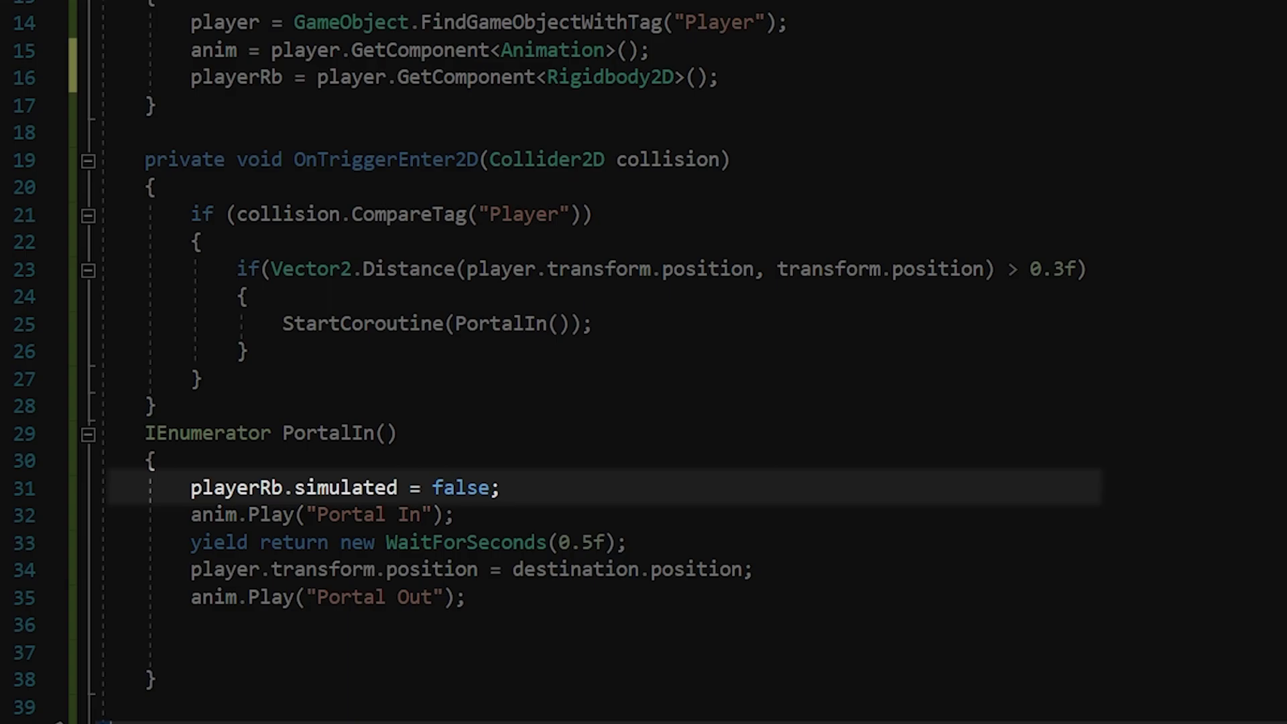
left_click(191, 625)
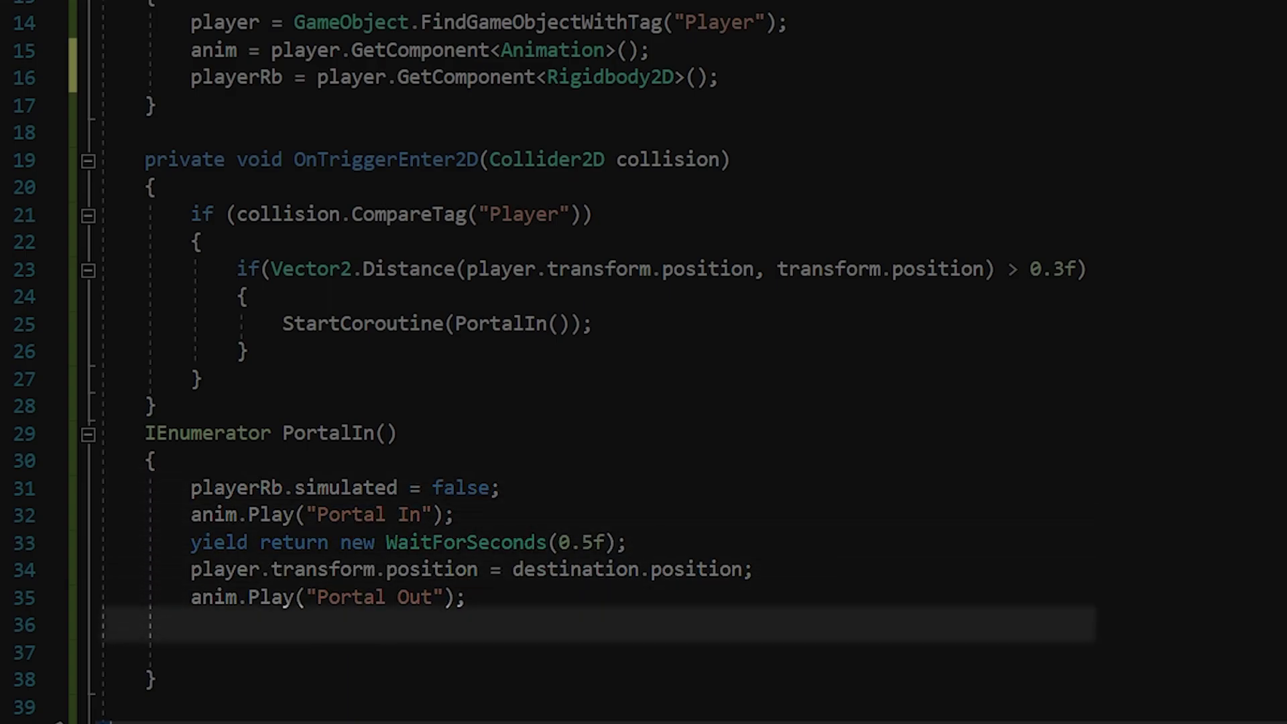
type("f);")
key("Return")
type("playerRb.simulated = true;")
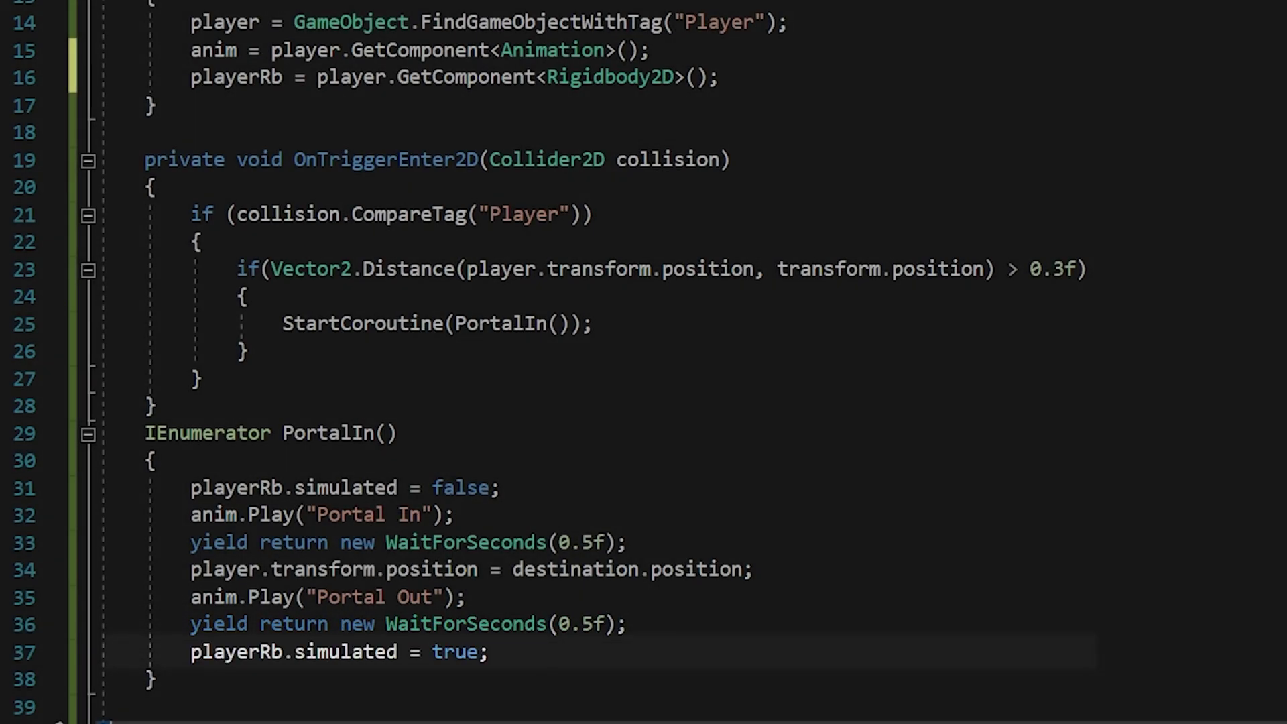
- Switch back to Unity and play the scene to test the animated teleporting between the portals
left_click(1138, 674)
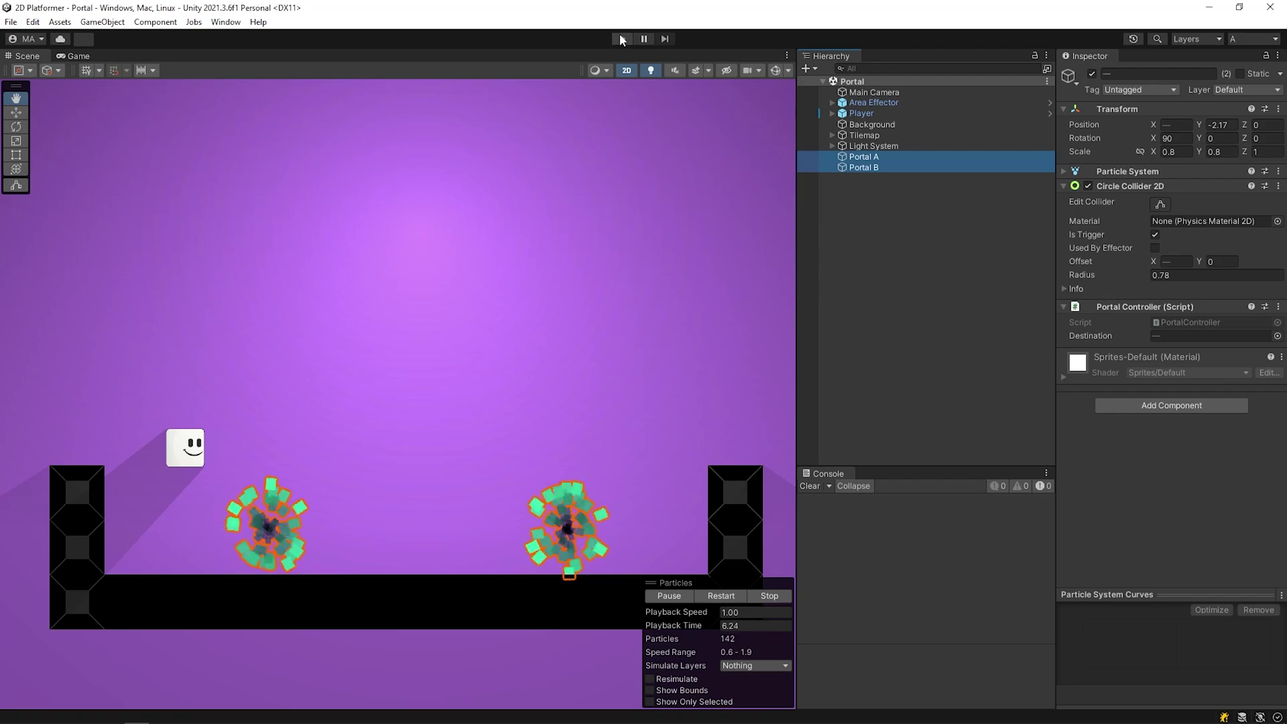
left_click(623, 38)
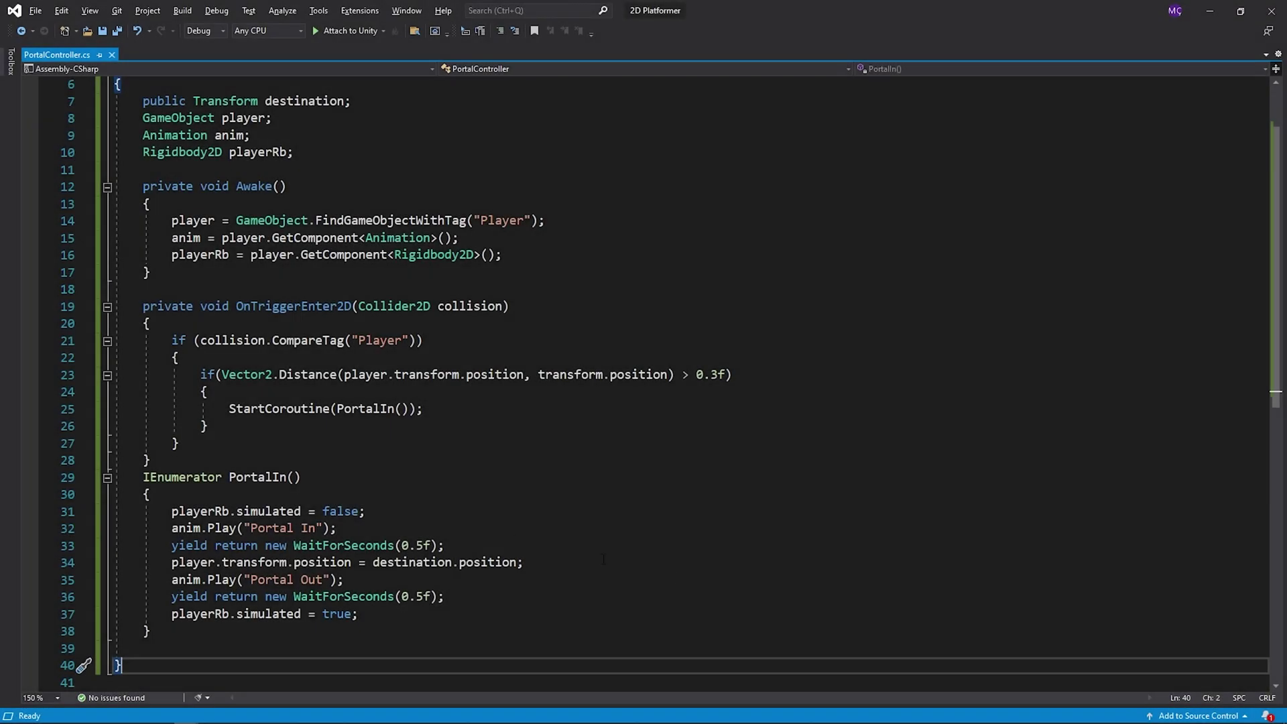
- Add a MoveInPortal coroutine that, while timer < 0.5f, moves the player toward transform.position at 3 * Time.deltaTime and increments timer every frame
scroll(150, 534, "down", 5)
left_click(267, 362)
key("Return")
key("Return")
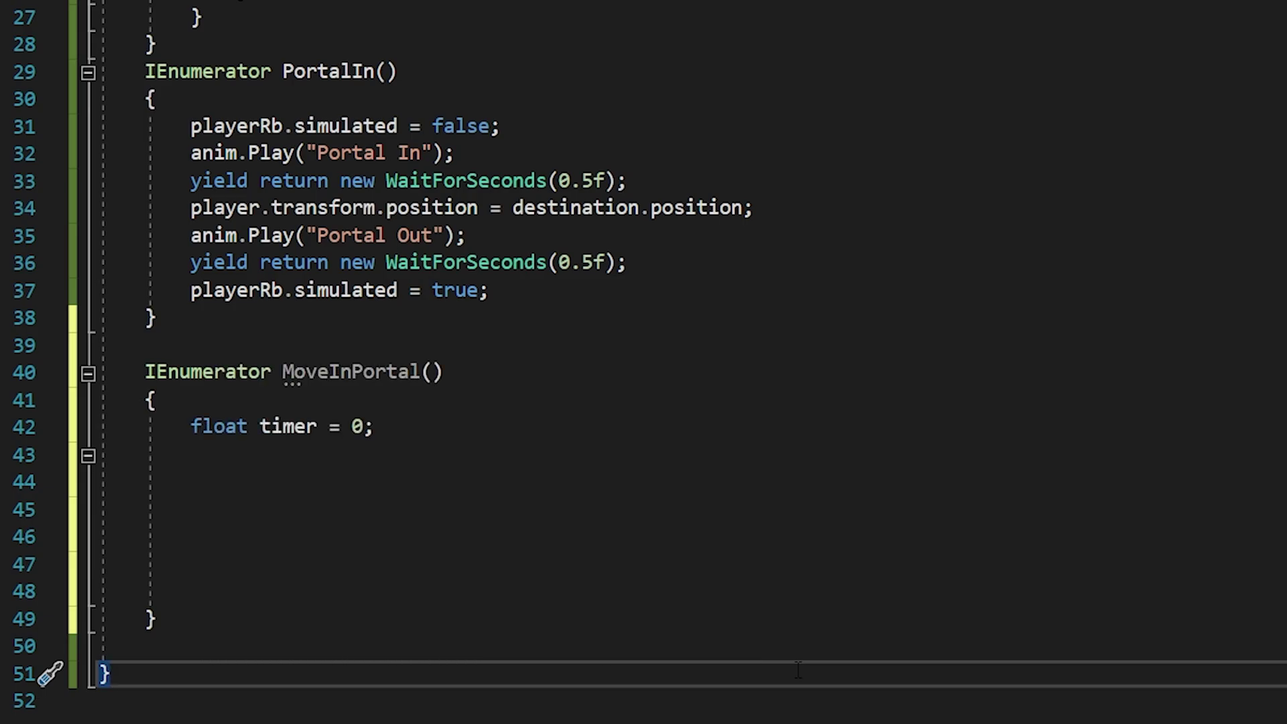
type("while (timer < 0.5f)     {         ")
type("player.transform.position = ")
type("Vector2.MoveTowards(player.transform.position, transform.po")
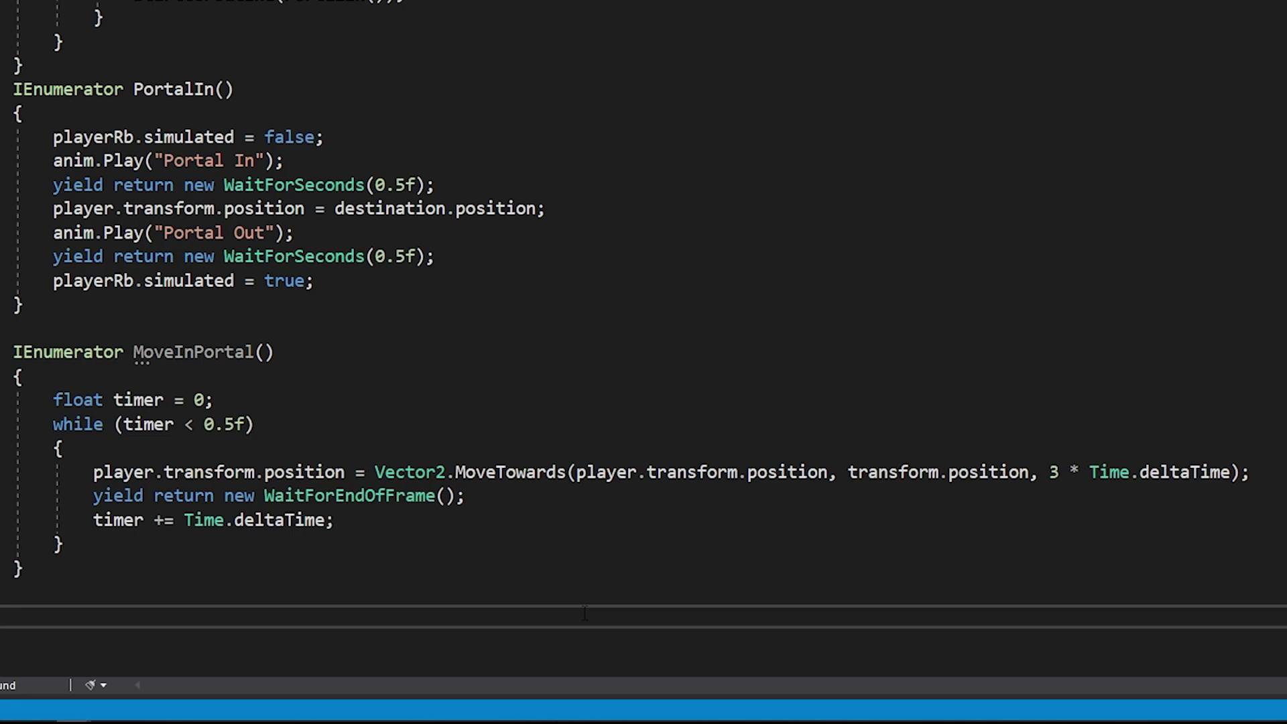
- In PortalIn, call StartCoroutine(MoveInPortal()) directly after the "Portal In" animation line
left_click(338, 163)
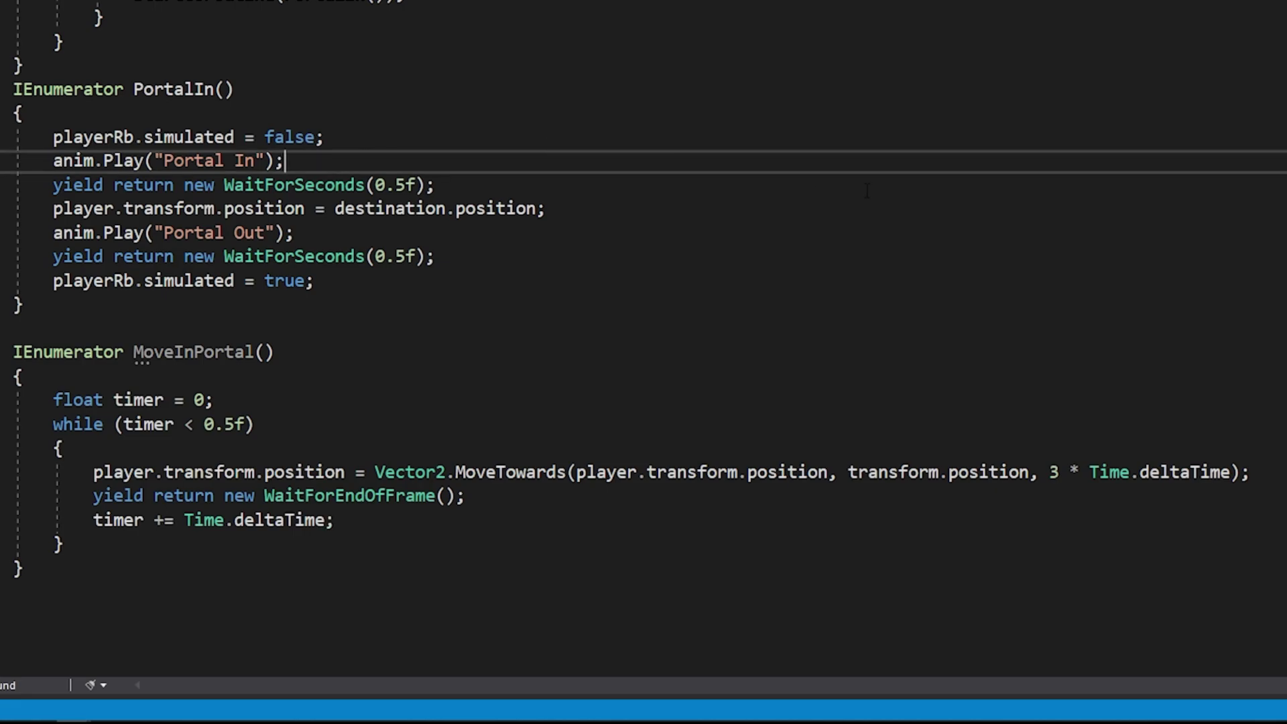
key("Return")
type("StartCoroutine(move")
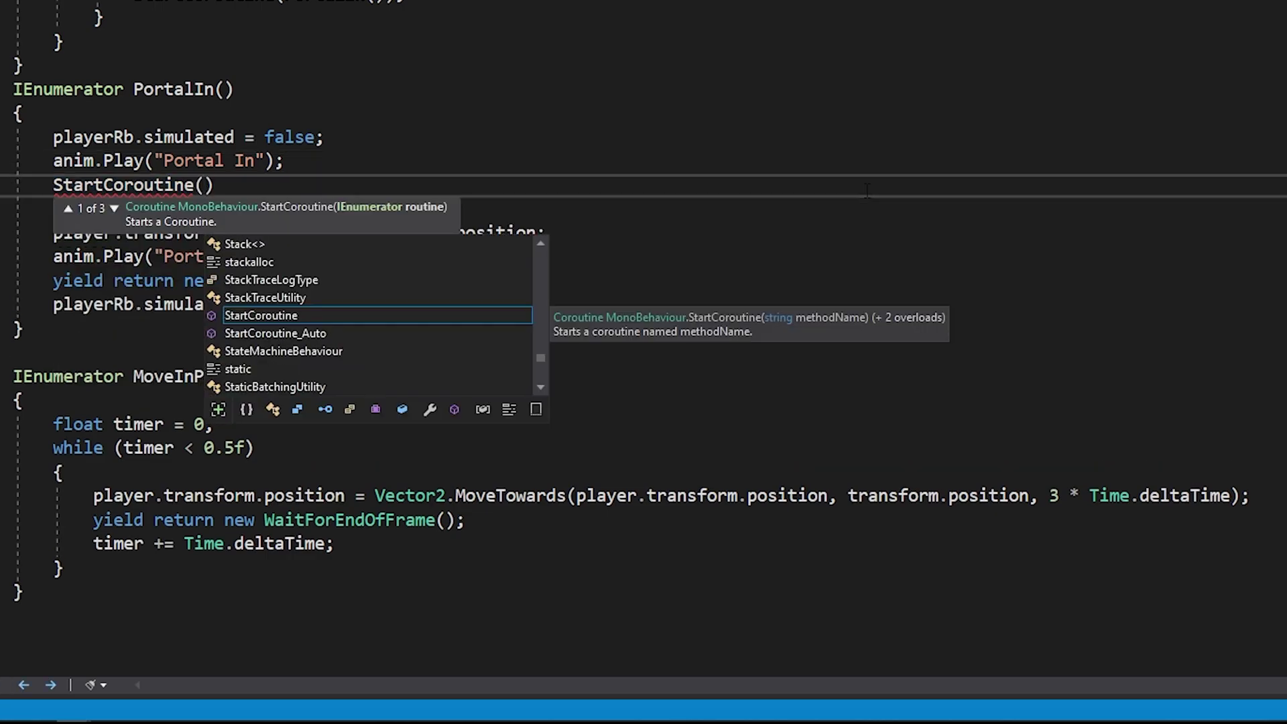
key("Tab")
type("())")
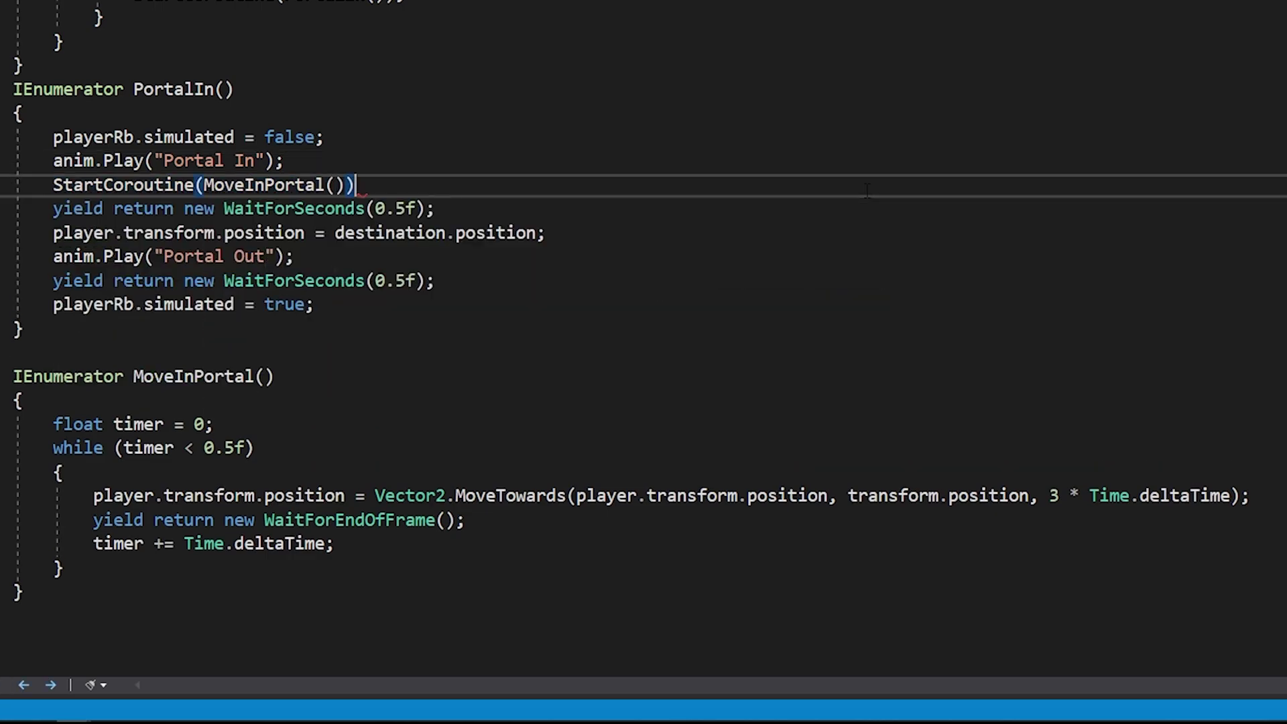
key("Down")
key("Down")
key("Down")
key("Down")
key("Down")
key("Down")
key("Down")
key("Down")
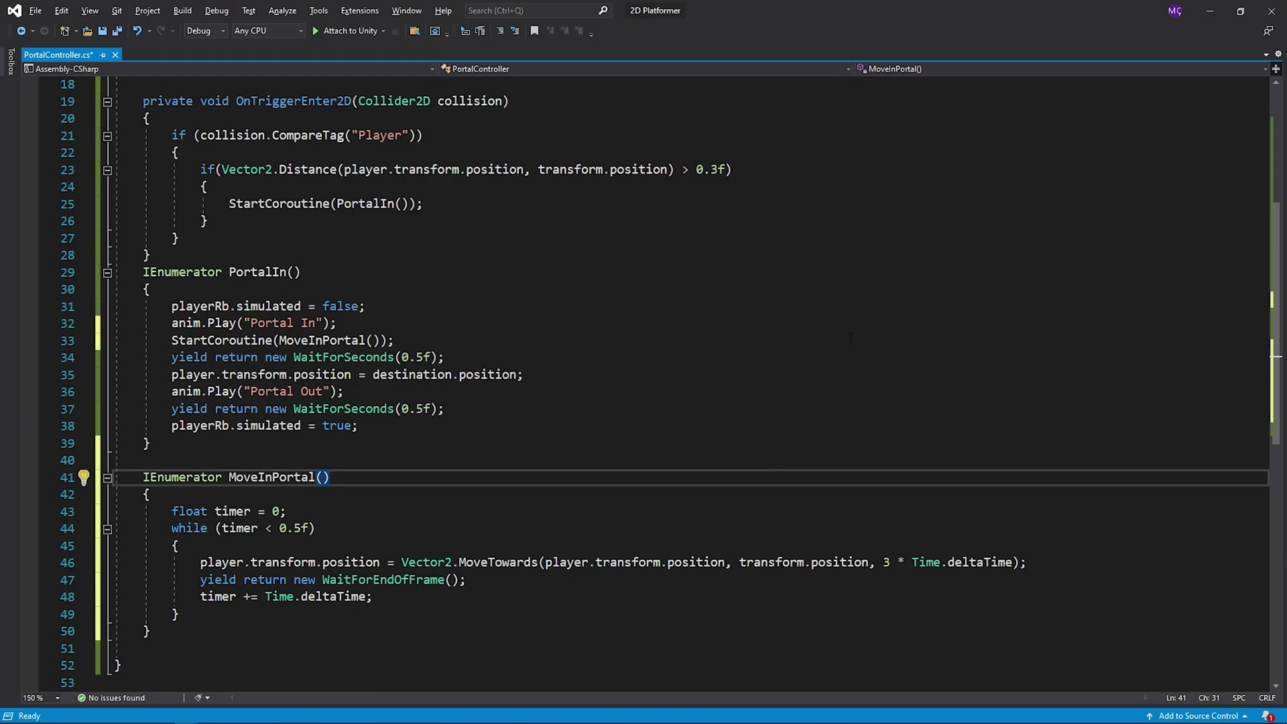
- Switch to Unity and play the scene to test the player being pulled into the portals in both directions
left_click(858, 328)
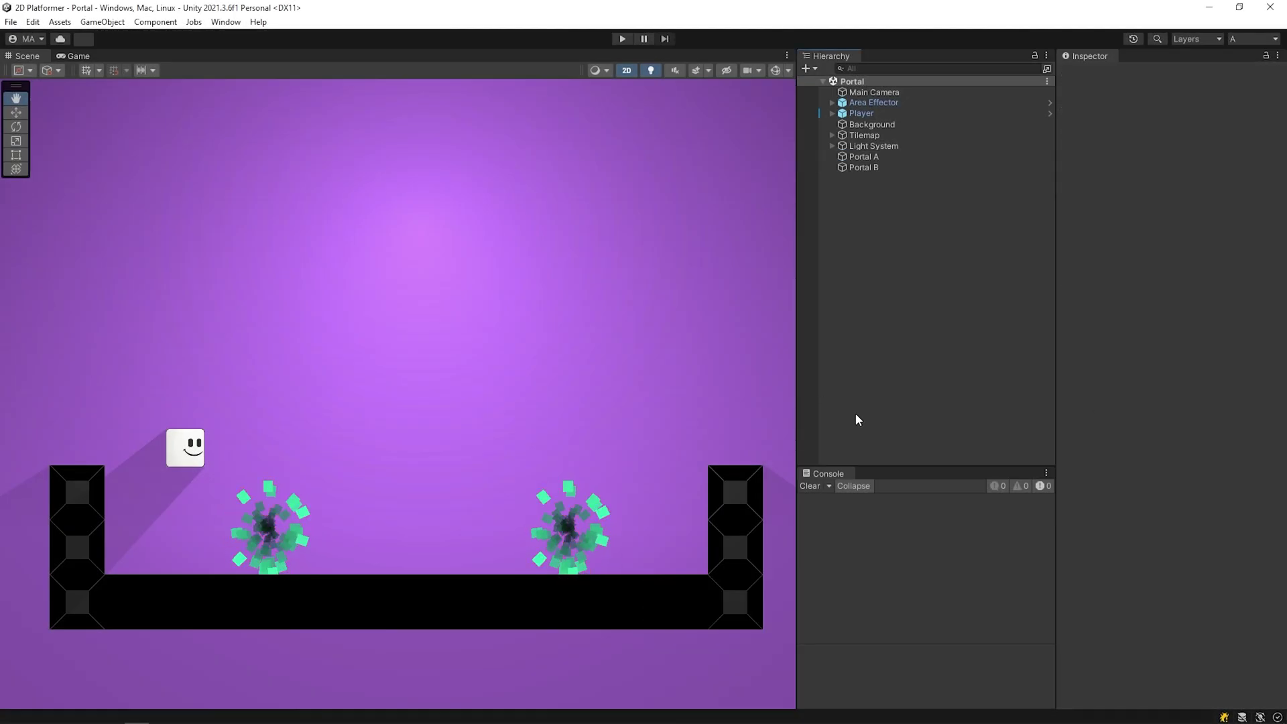
key("d")
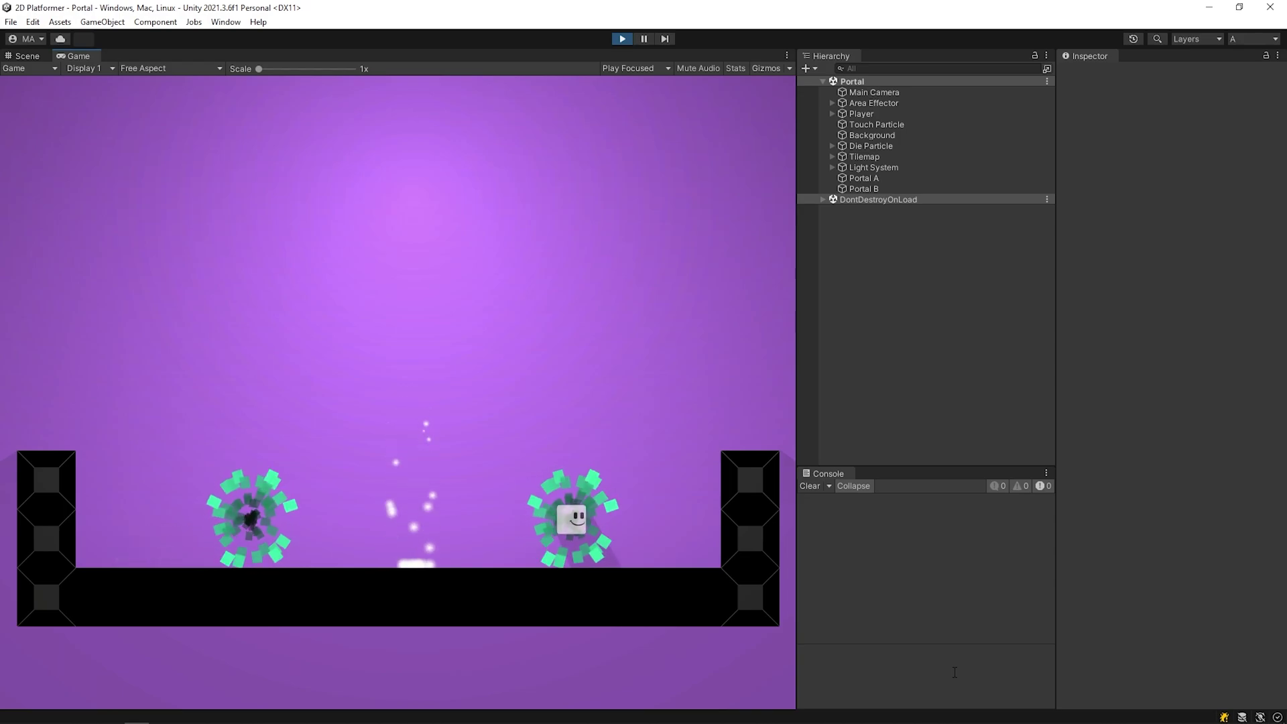
key("a")
key("d")
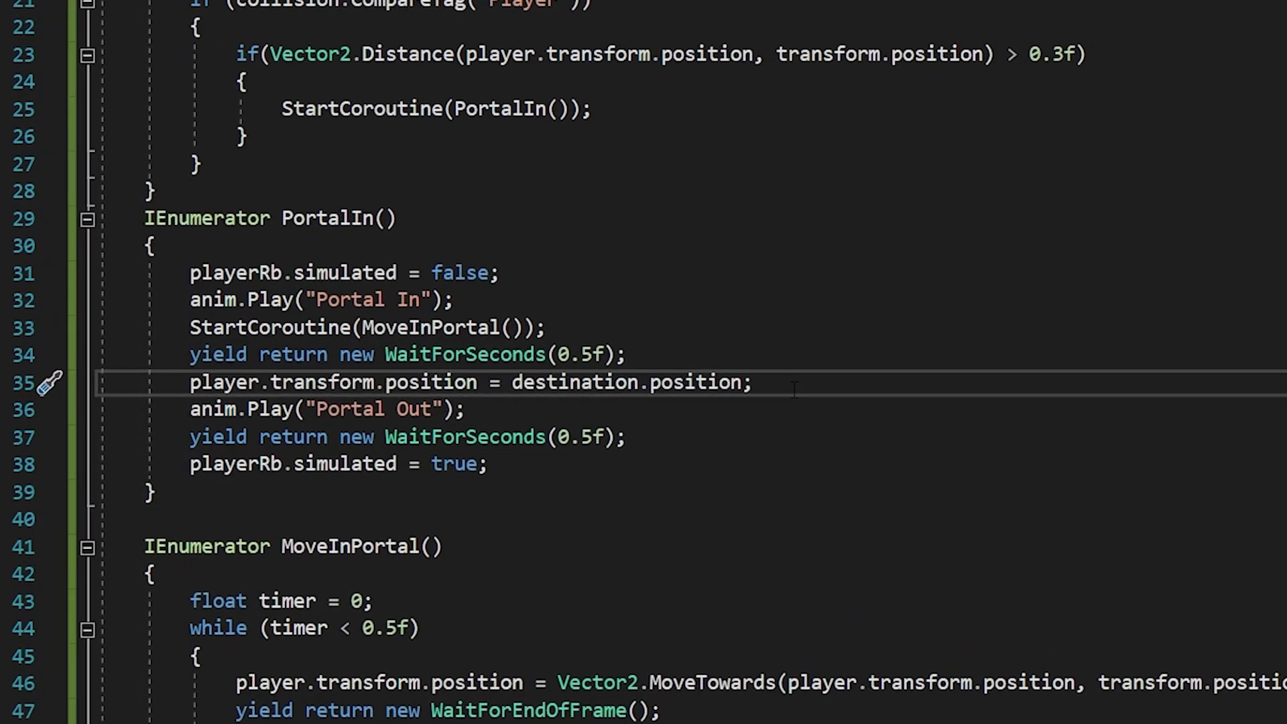
- Insert a playerRb.velocity assignment into the PortalIn coroutine next to the line that sets the player's destination position
key("Return")
type("playerRb.velocity =")
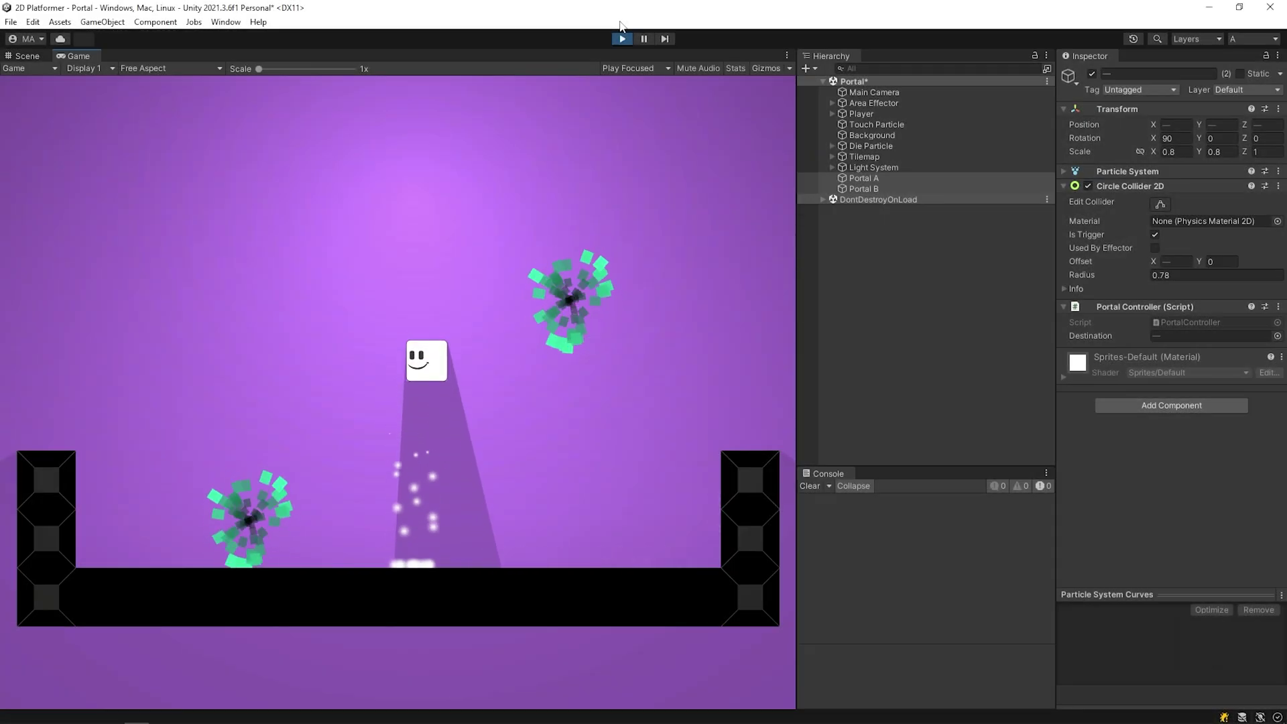
- Test the teleport in the running scene with one portal raised, moving the player toward the lower portal
key("a")
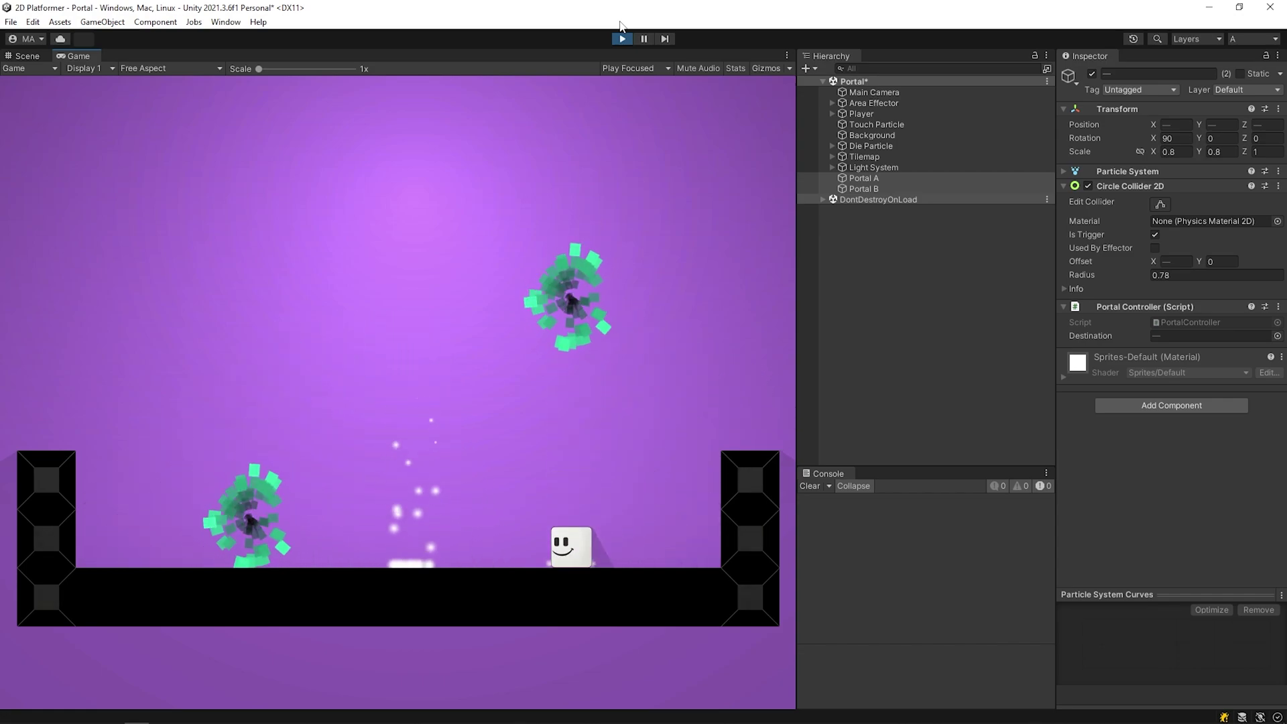
key("Left")
key("Left")
key("Left")
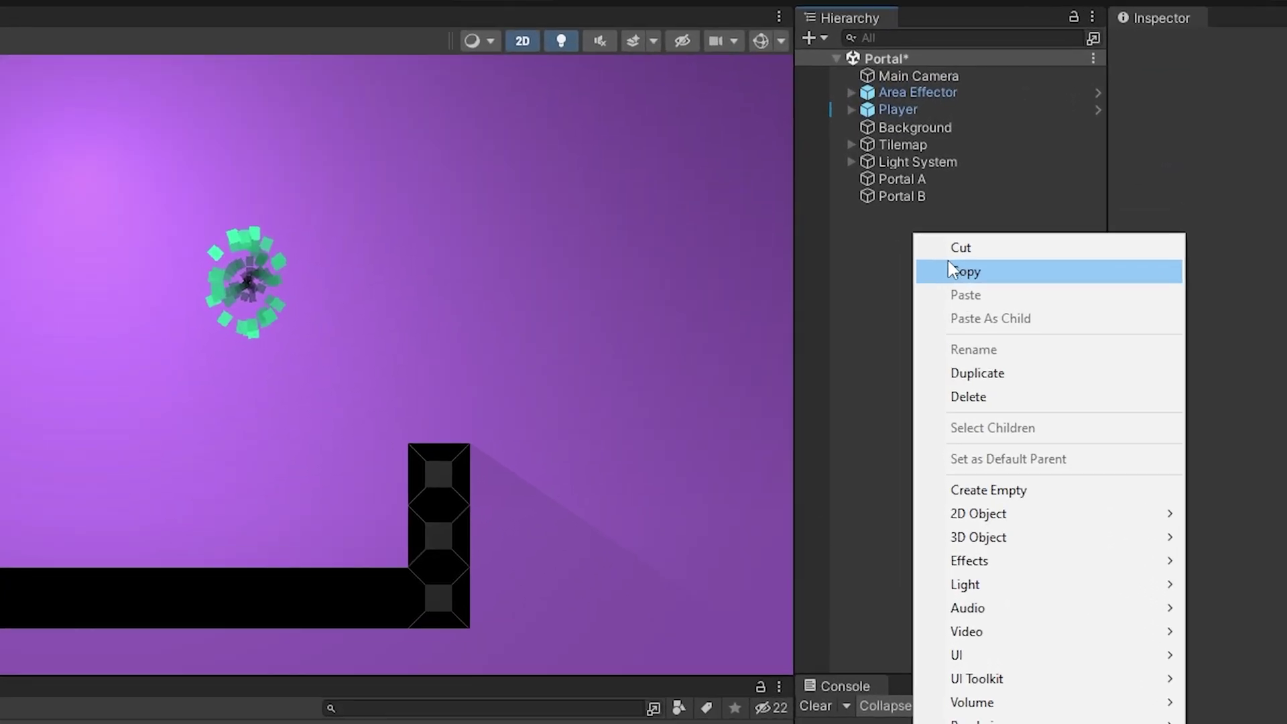
- Create an empty object named Portal and nest Portal A and Portal B under it
left_click(980, 491)
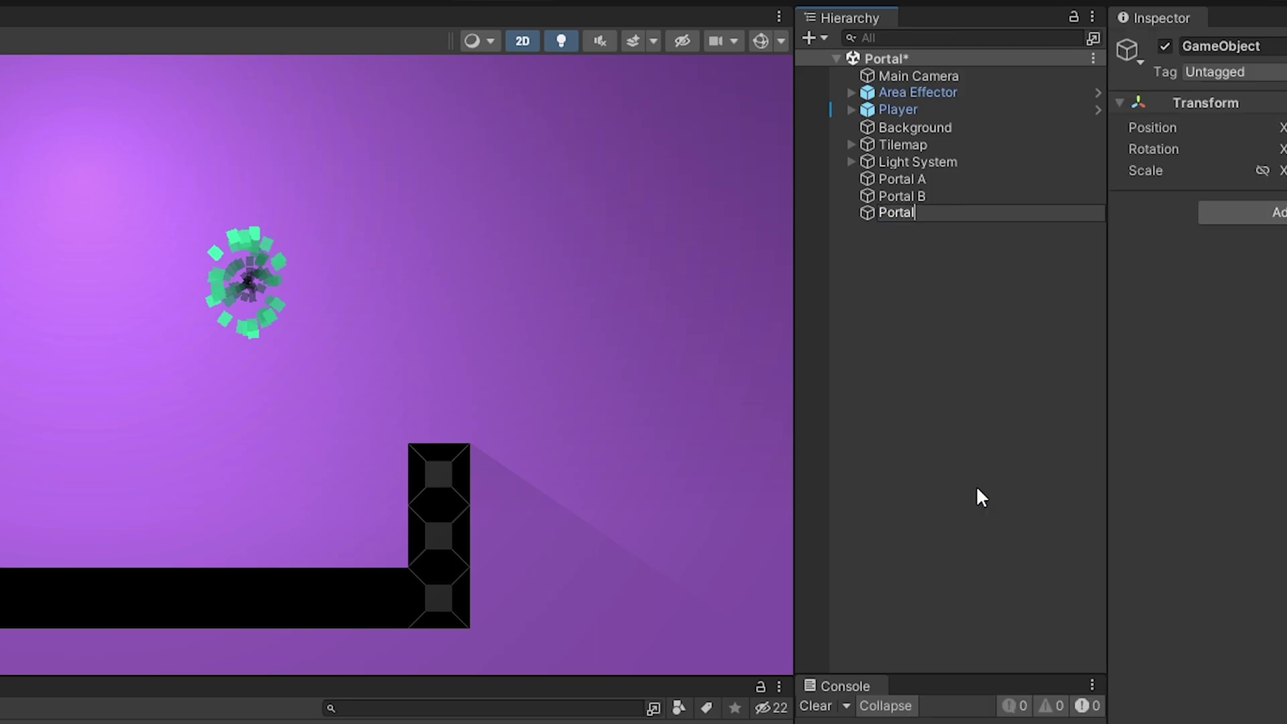
type("Portal")
left_click(977, 489)
left_click(929, 177)
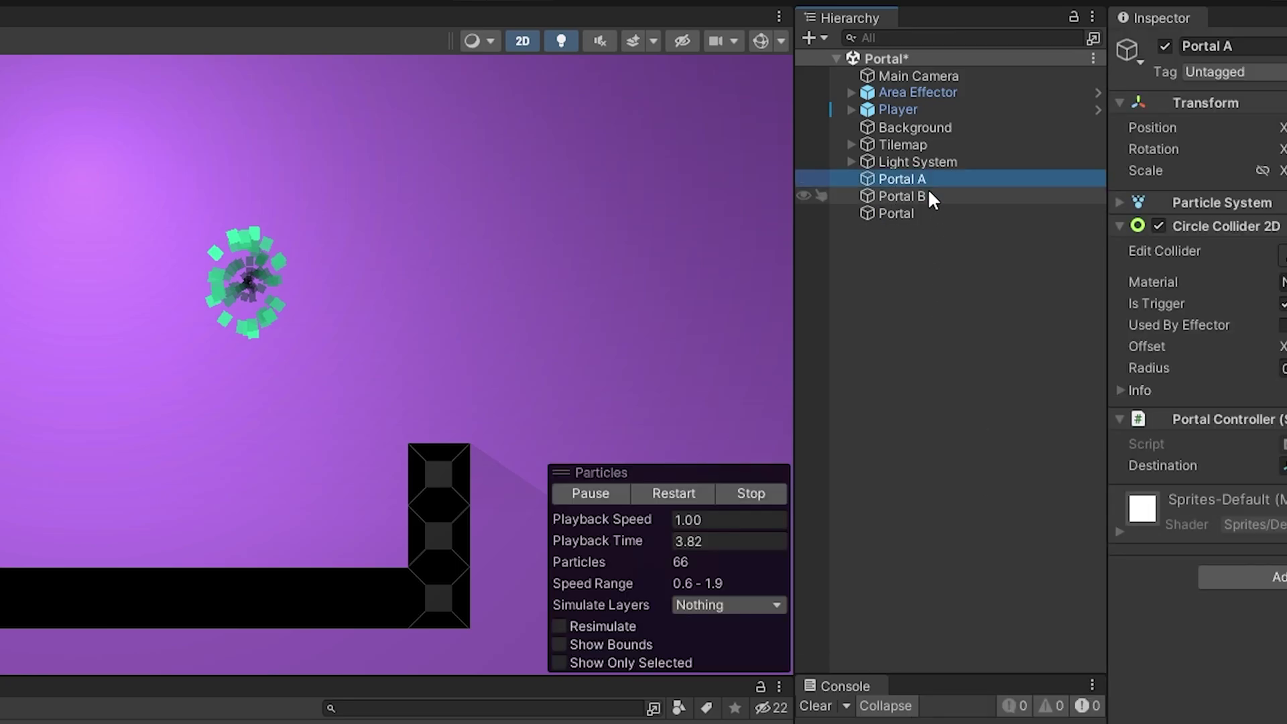
left_click(907, 196, "shift")
left_click_drag(907, 196, 898, 212)
- Lower the raised portal to floor level, close beside the other portal
left_click(902, 178)
key("w")
left_click_drag(490, 242, 455, 277)
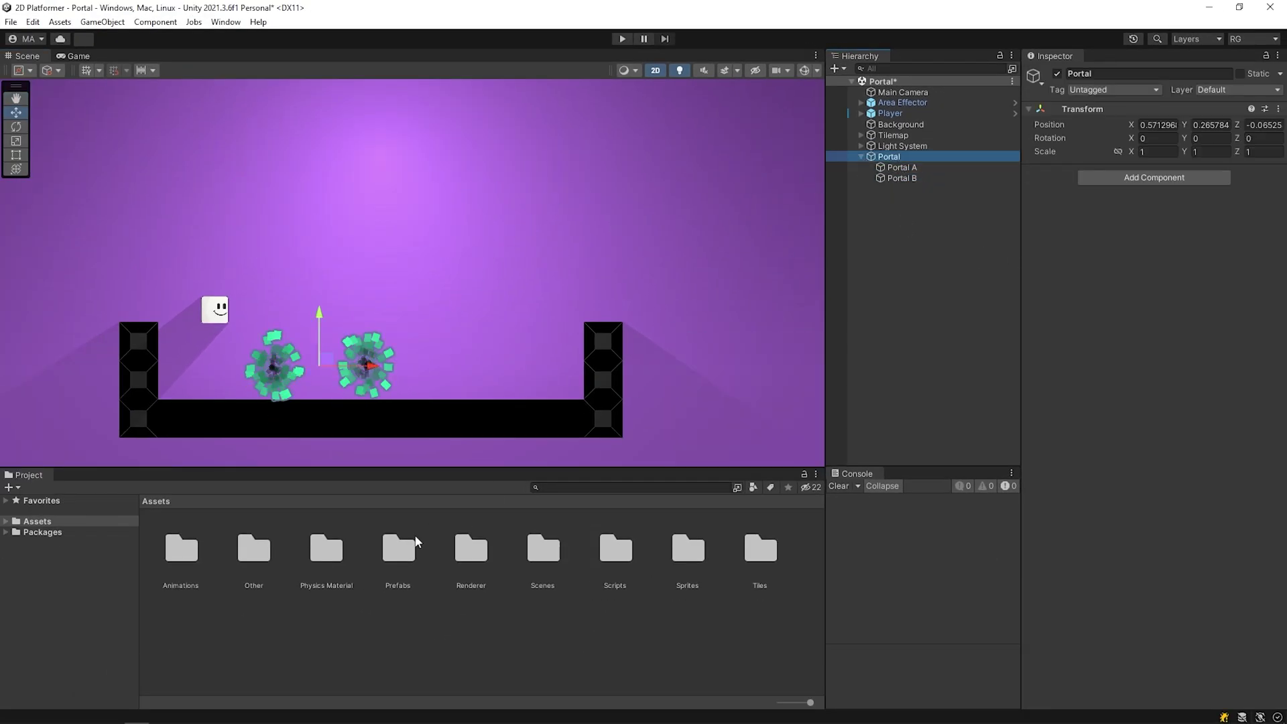
- Save the Portal object as a prefab in the Prefabs folder
double_click(398, 550)
left_click(781, 702)
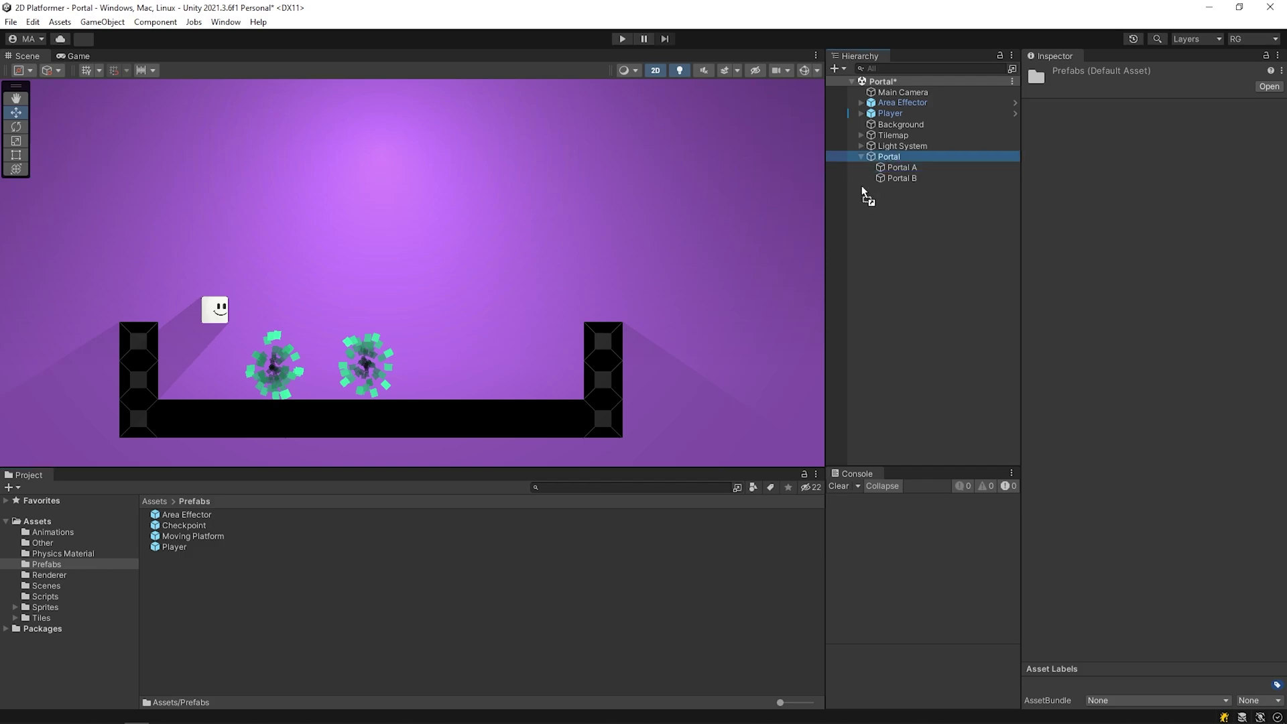
left_click_drag(286, 607, 289, 611)
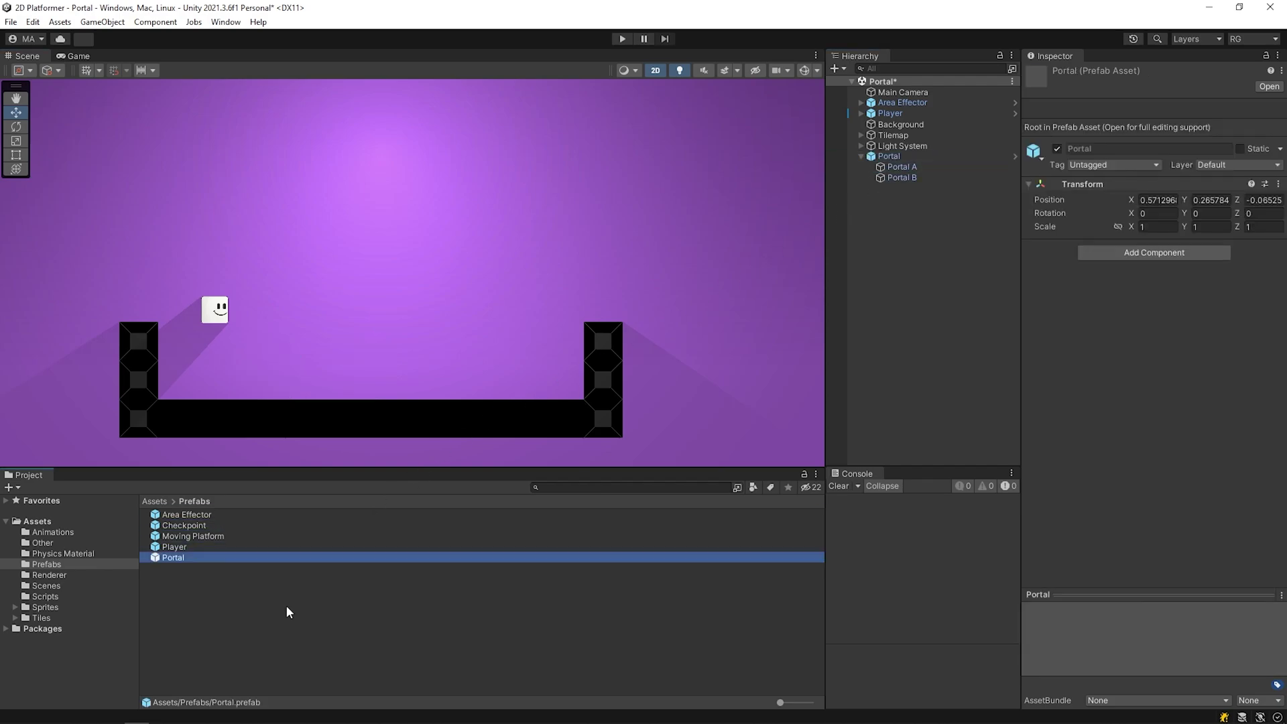
- Delete the Portal object from the scene and add it back as an instance of the Portal prefab
left_click(854, 158)
left_click(861, 157)
key("Delete")
left_click(886, 156)
key("Delete")
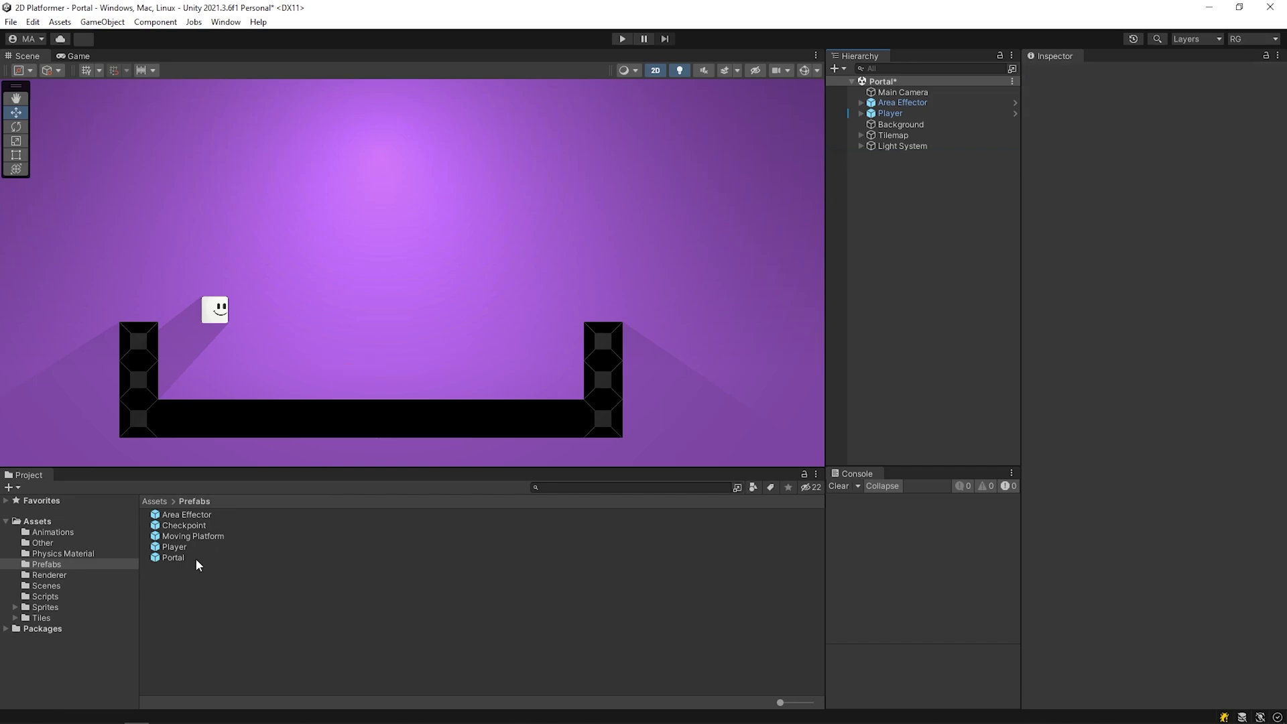
left_click_drag(172, 558, 545, 430)
left_click_drag(869, 272, 886, 243)
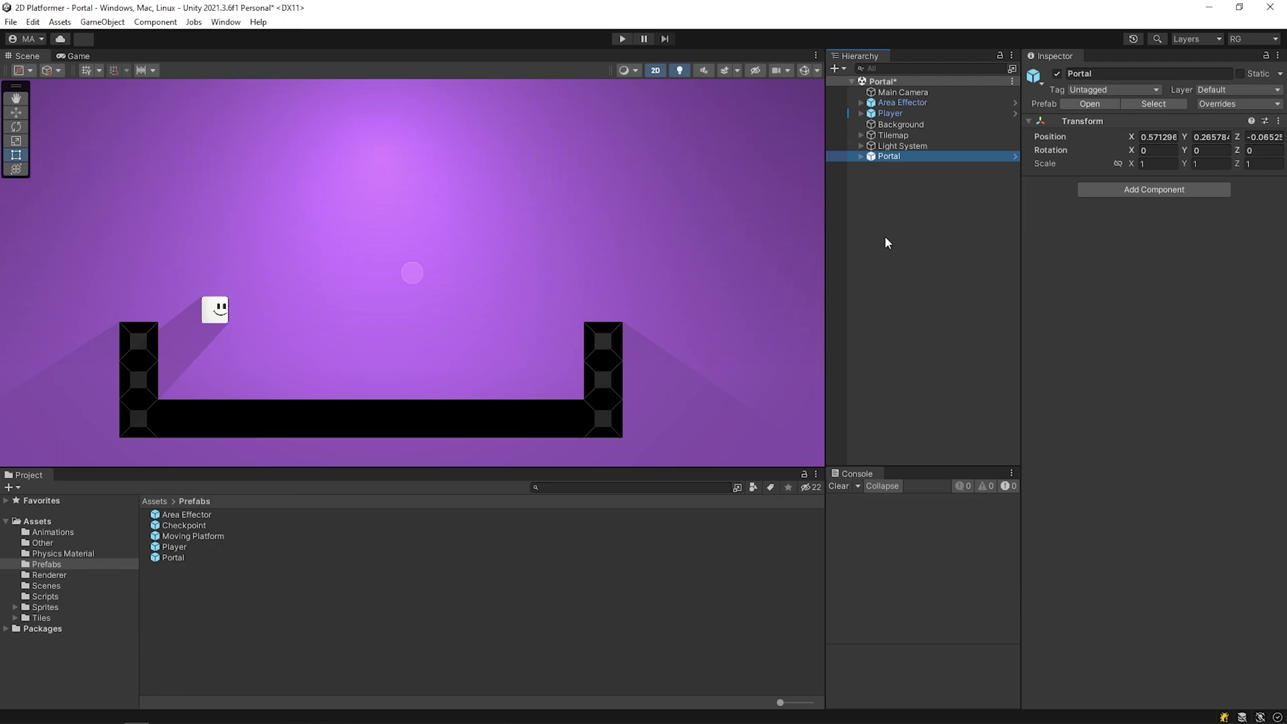
- Expand the Portal instance and move Portal B horizontally away from Portal A to about X 1
left_click(860, 156)
left_click(902, 166)
left_click(906, 178, "shift")
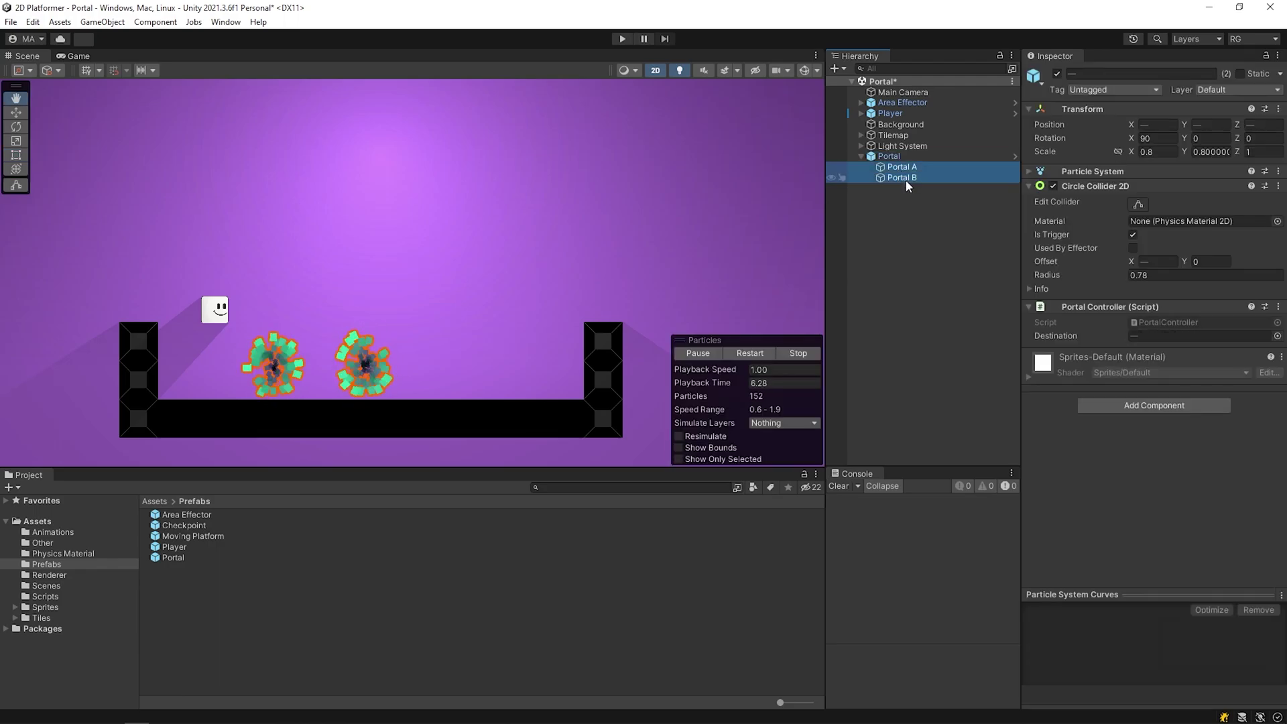
left_click(907, 178)
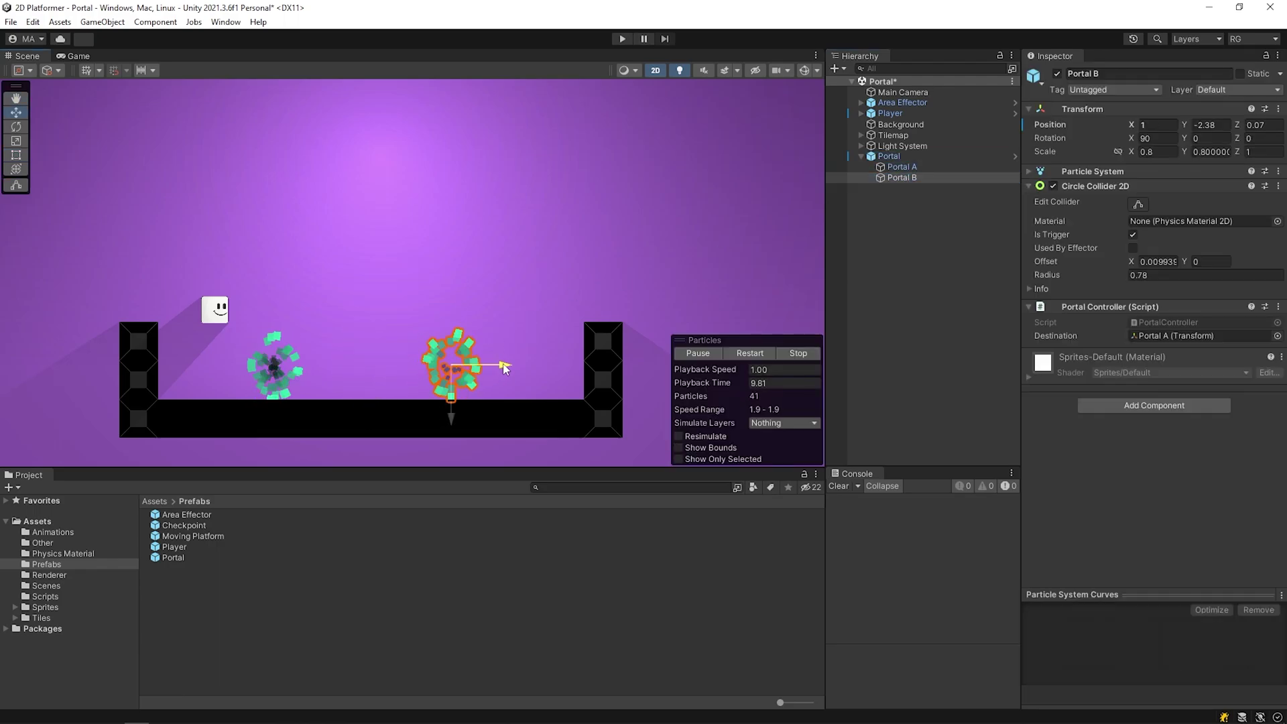
- Play the scene and move the player both ways to test teleporting with the prefab portals
key("ctrl+p")
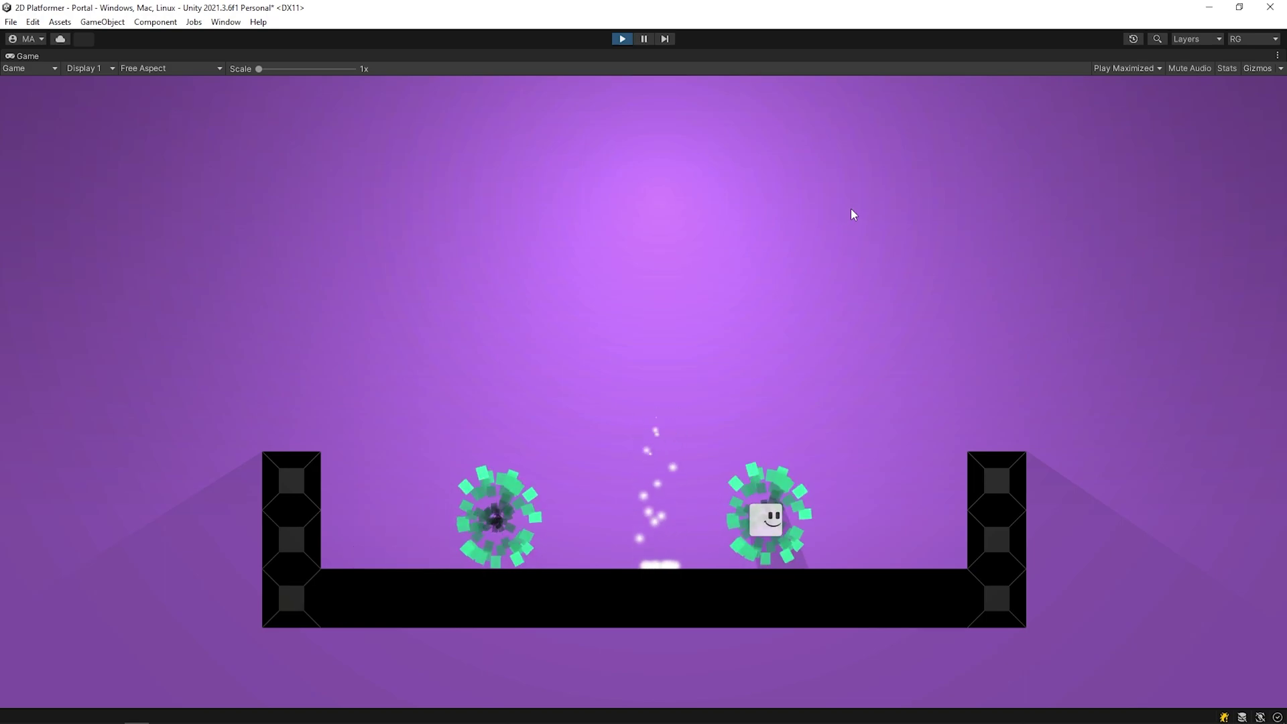
key("d")
key("a")
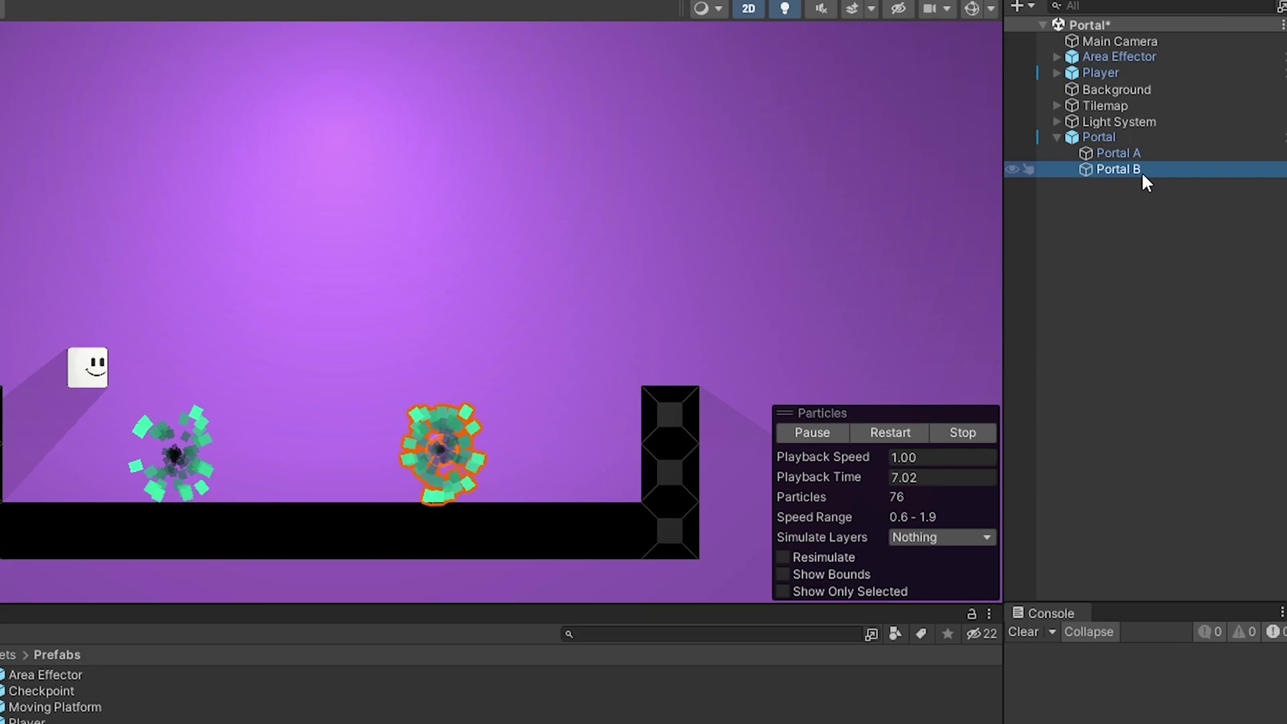
- Duplicate Portal B and rename the copy Portal C
key("ctrl+d")
left_click(1167, 188)
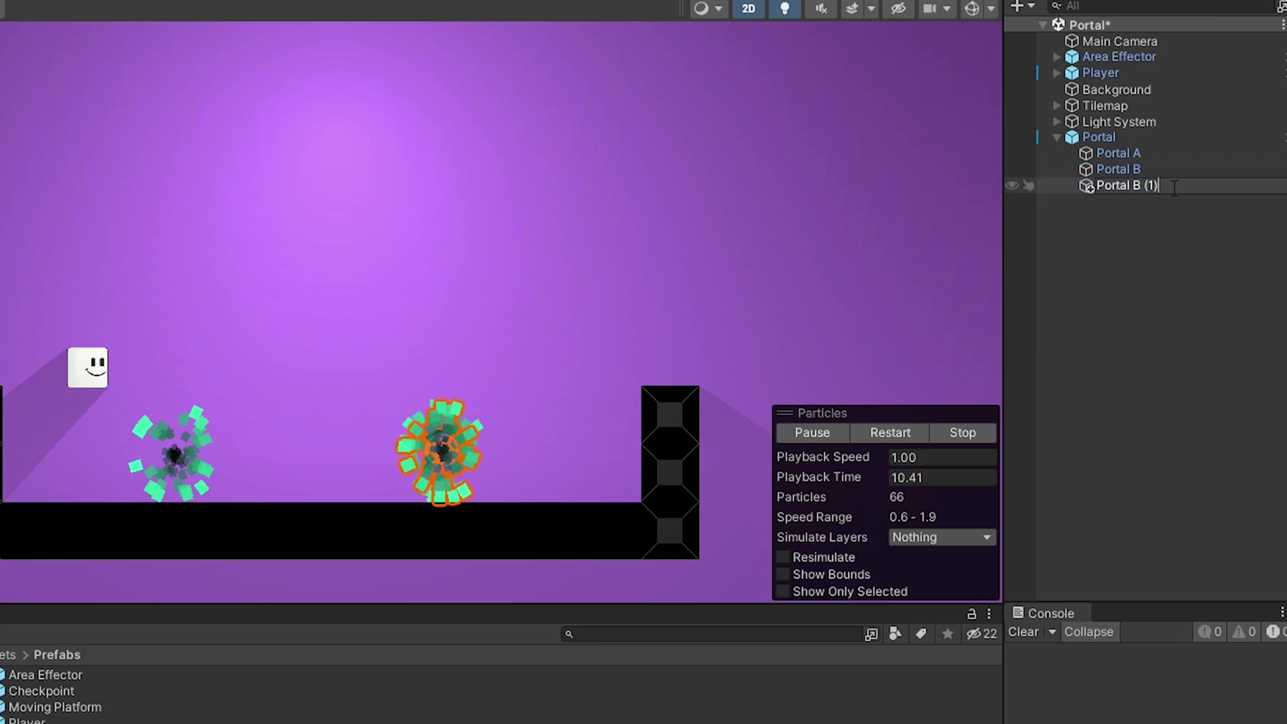
key("BackSpace")
key("BackSpace")
key("BackSpace")
key("BackSpace")
key("BackSpace")
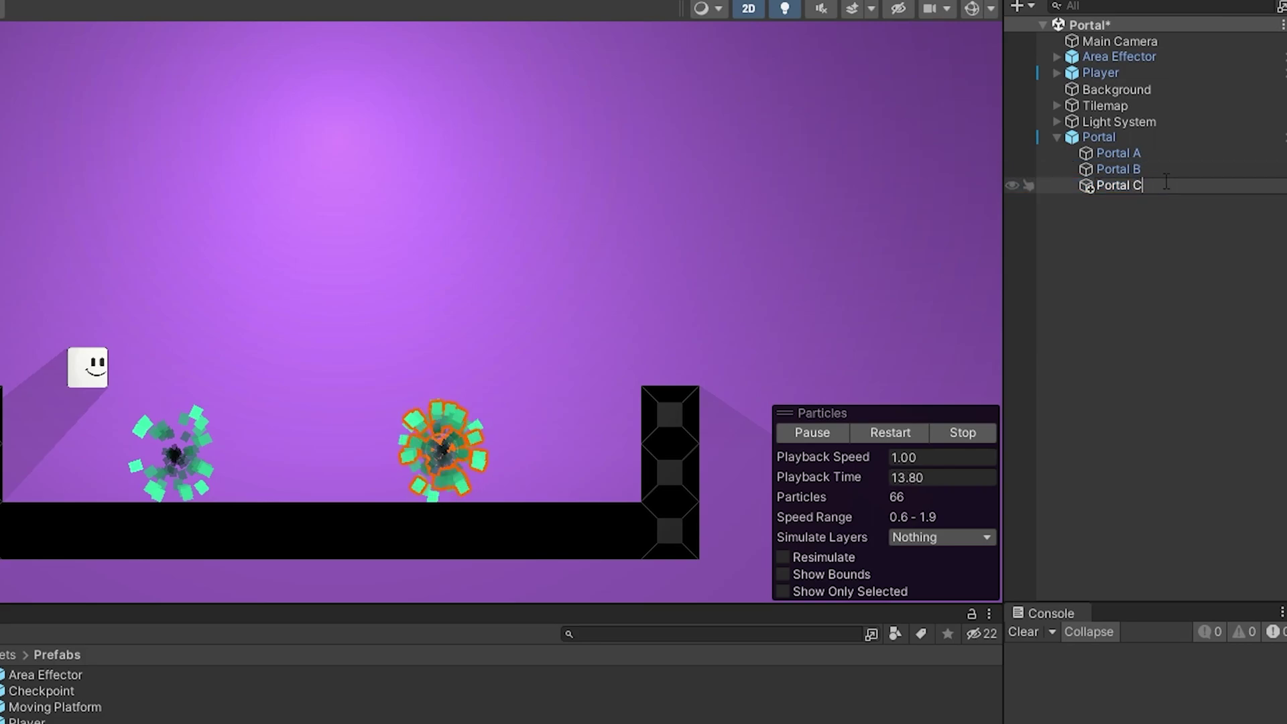
type("C")
key("Return")
- Raise Portal C between the other two portals, to about X -1.15, Y 0.63, and set Portal B's destination to Portal C
left_click_drag(442, 448, 329, 288)
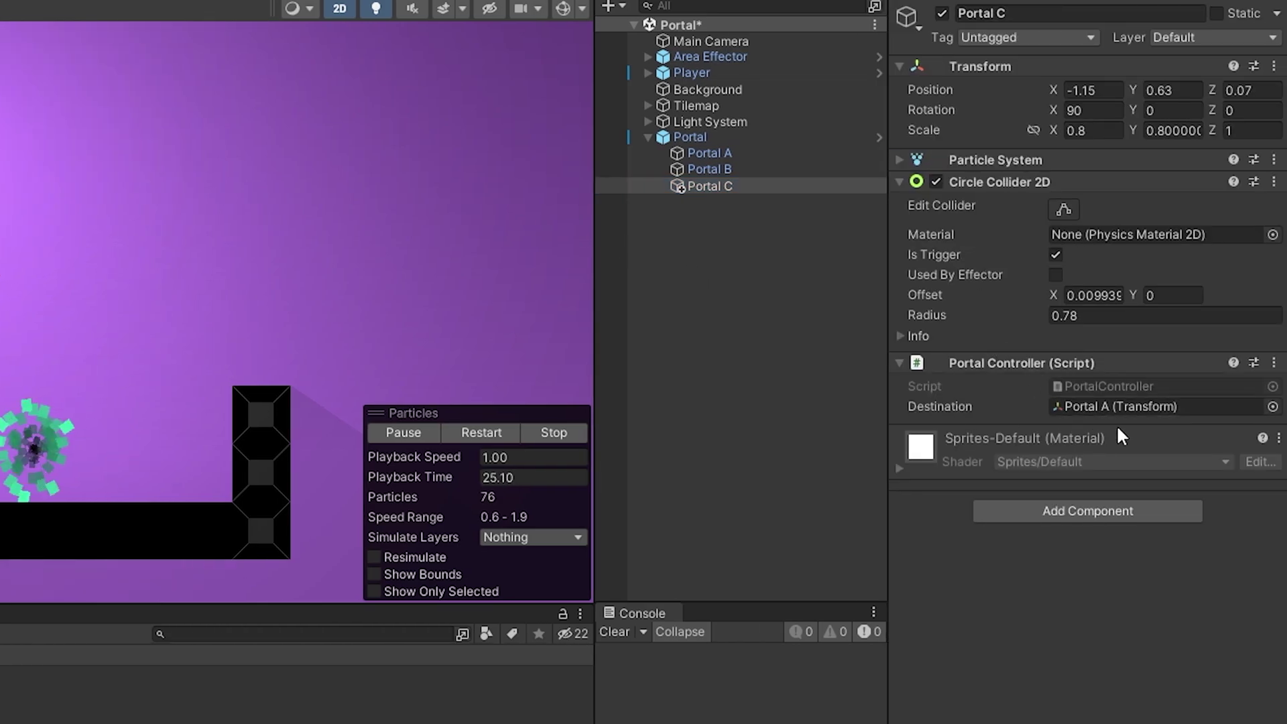
left_click(736, 171)
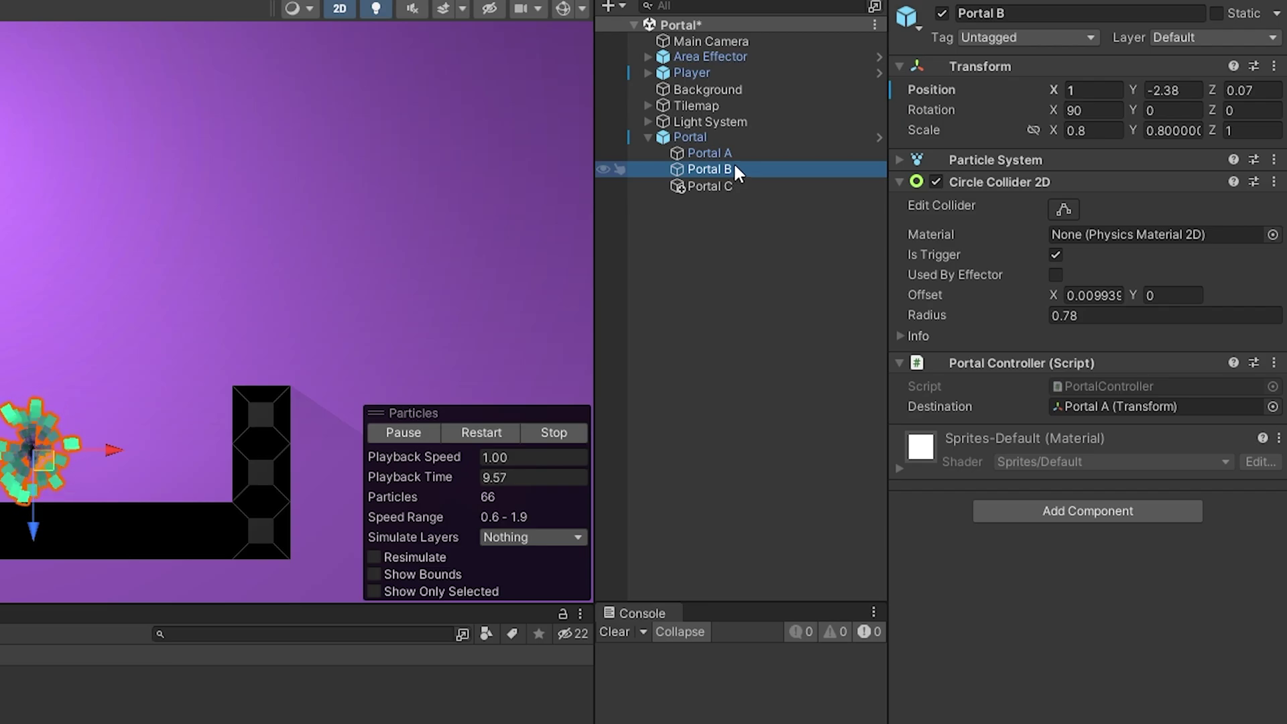
left_click_drag(709, 186, 1089, 408)
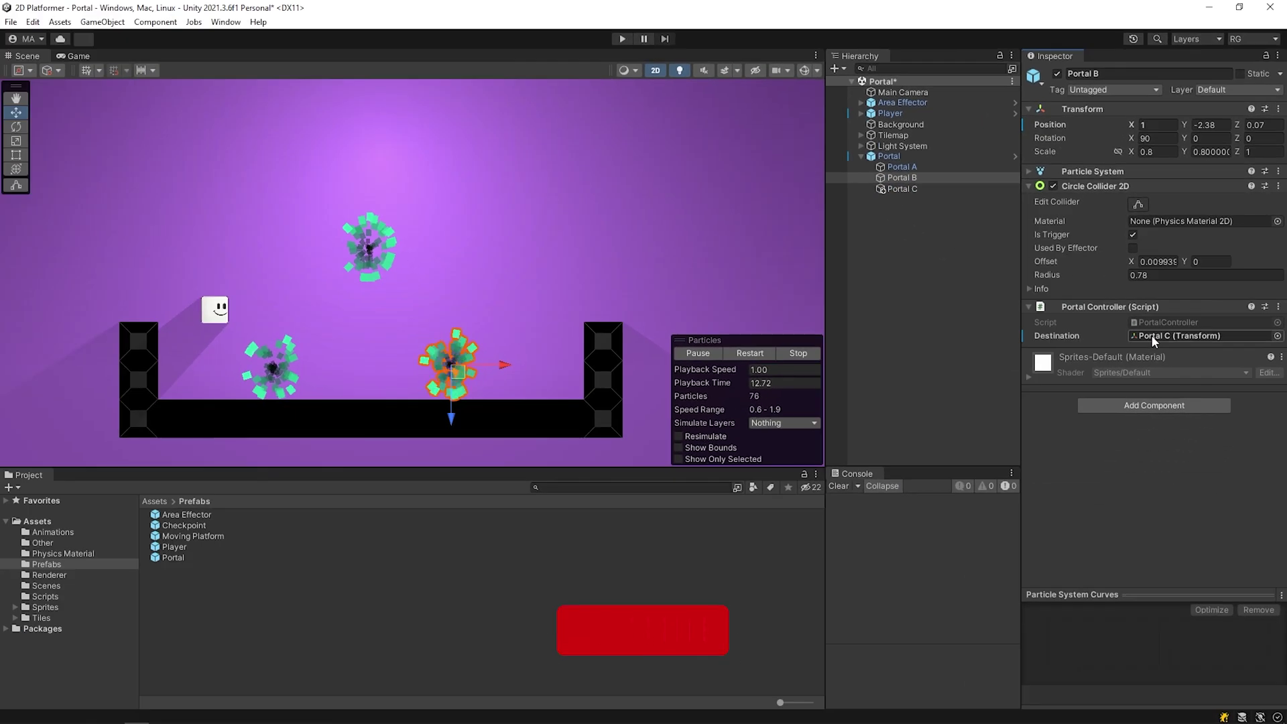
- Play the scene and move the player through the portals to test the three-portal chain
key("ctrl+p")
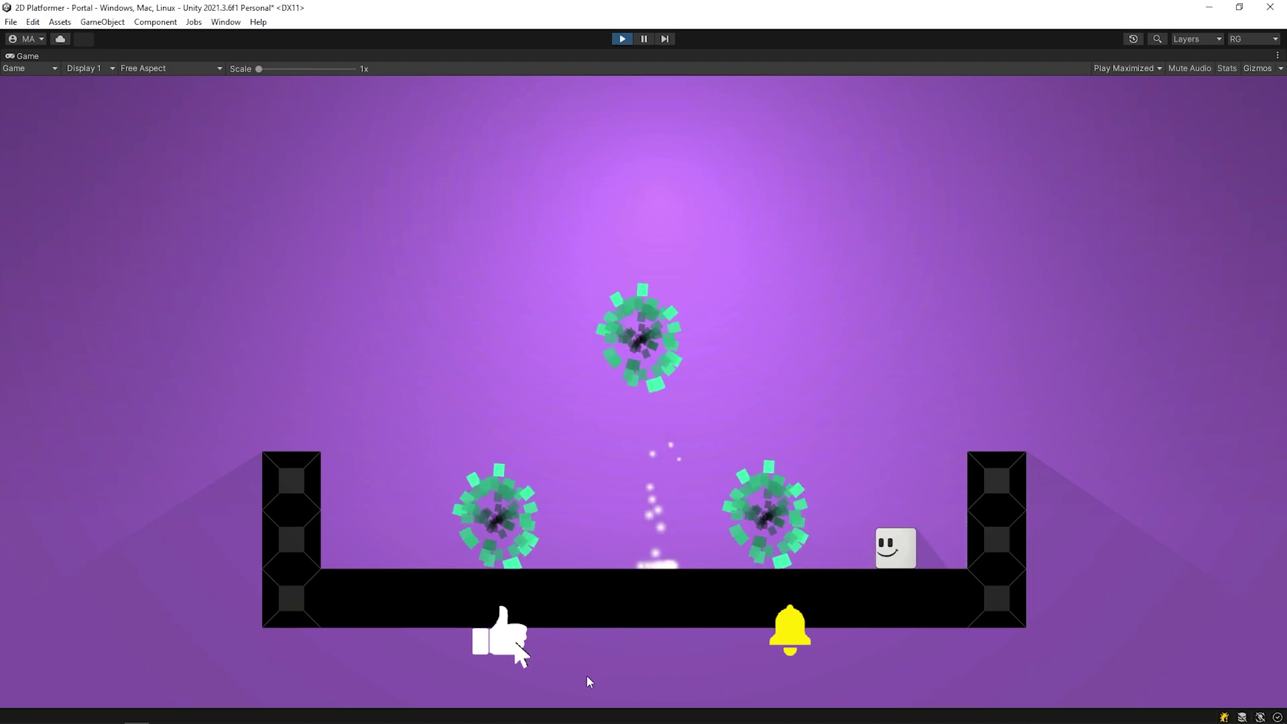
key("a")
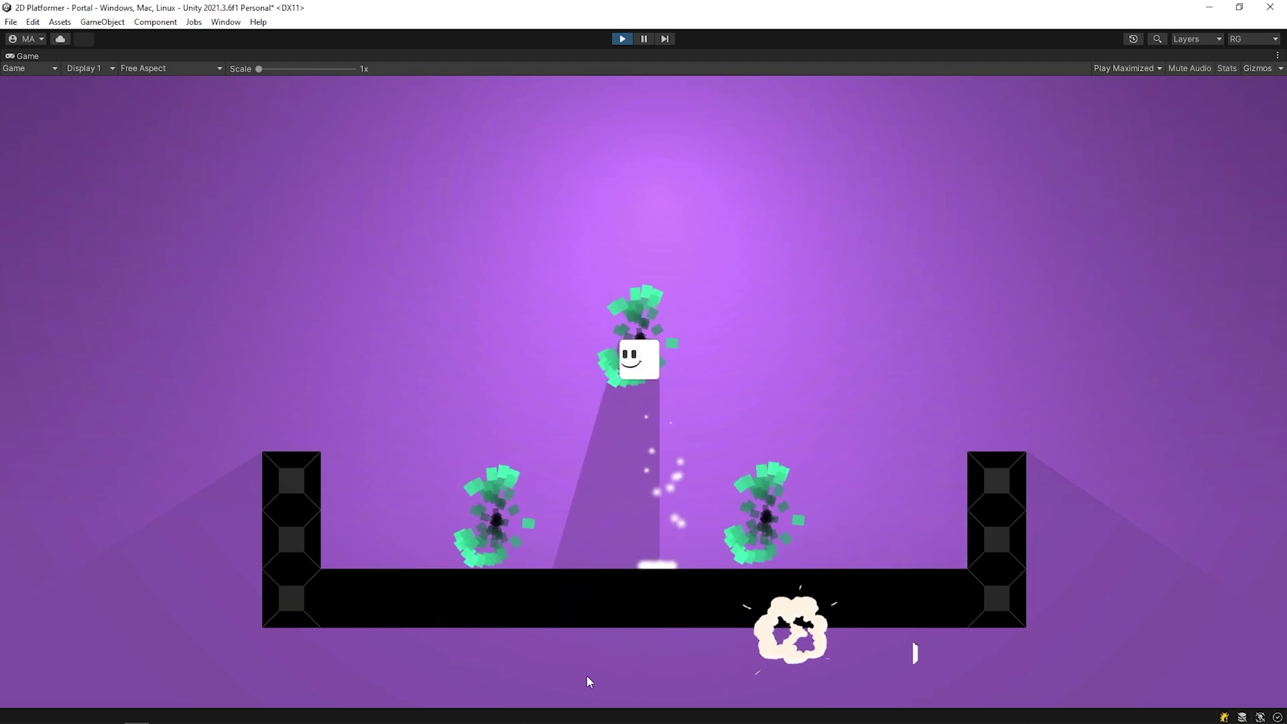
key("Left")
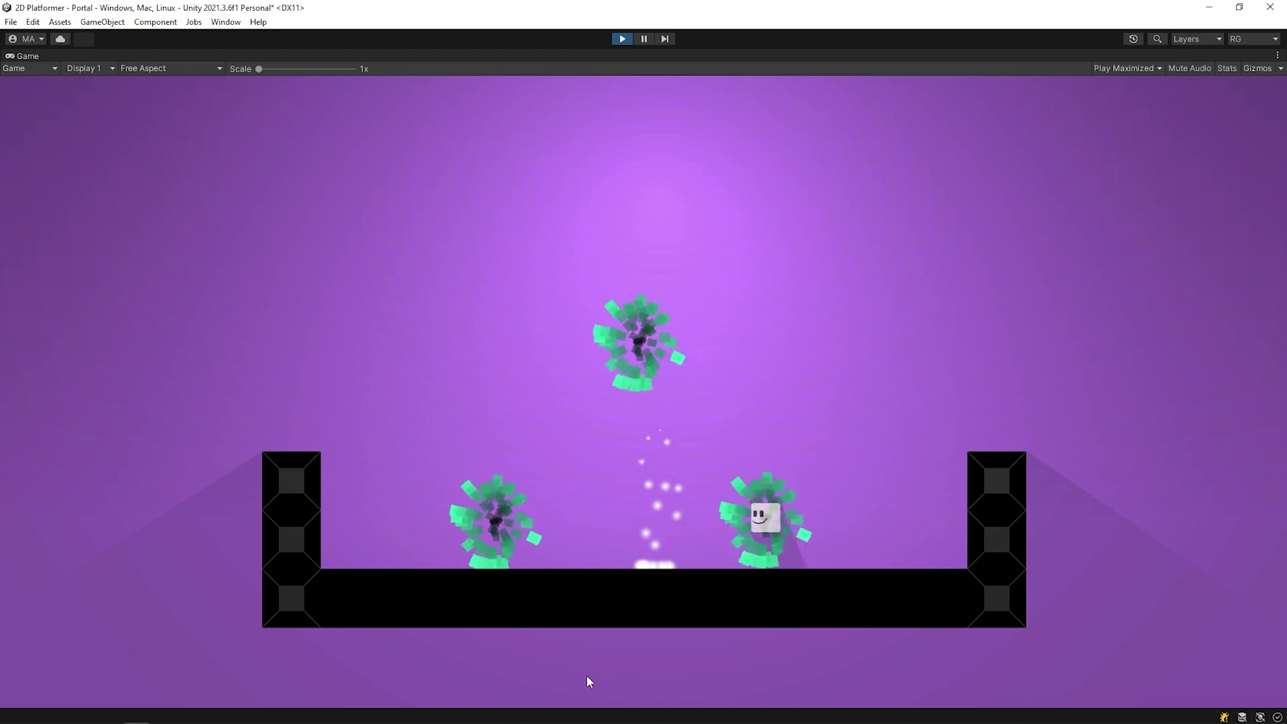
key("Left")
key("Right")
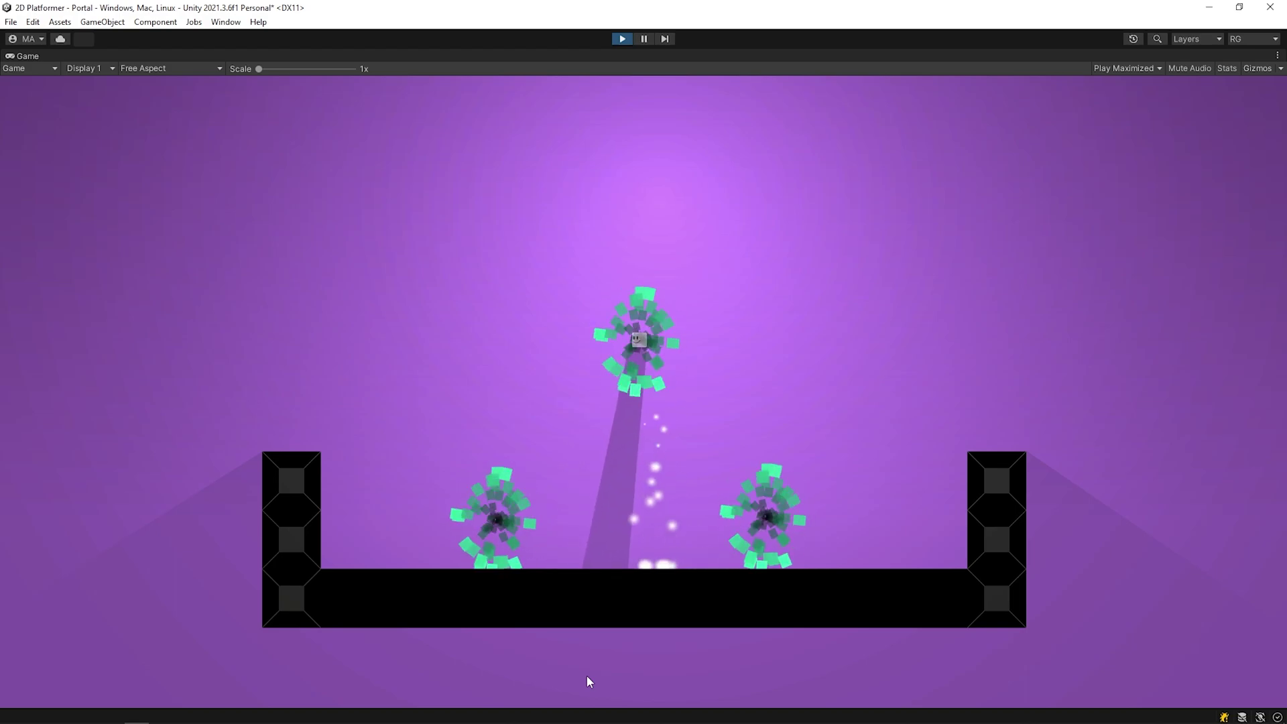